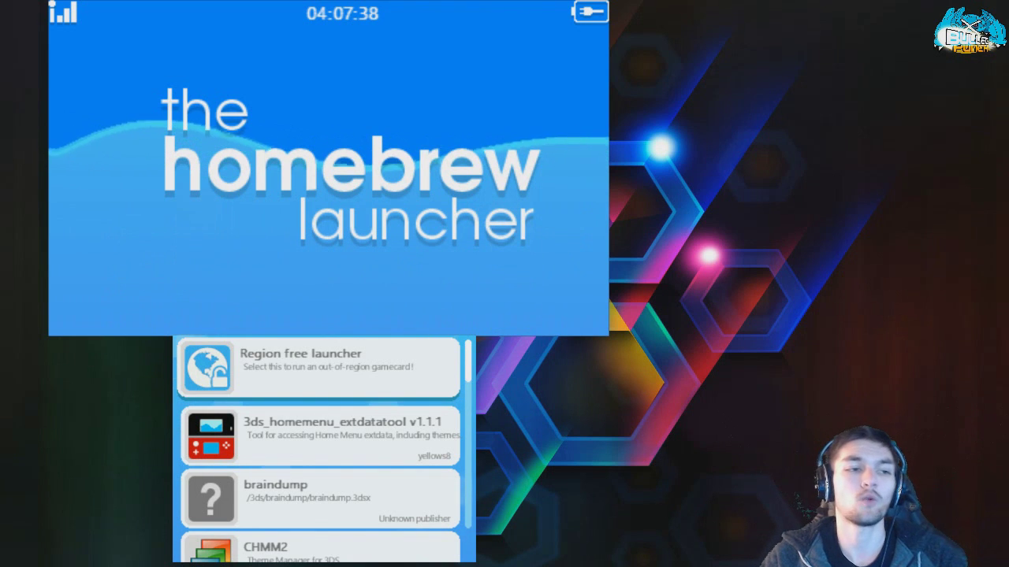
Scroll down the Homebrew Launcher app list and launch the save tool
{"action": "scroll", "coordinate": [323, 449], "scroll_direction": "down", "scroll_amount": 5}
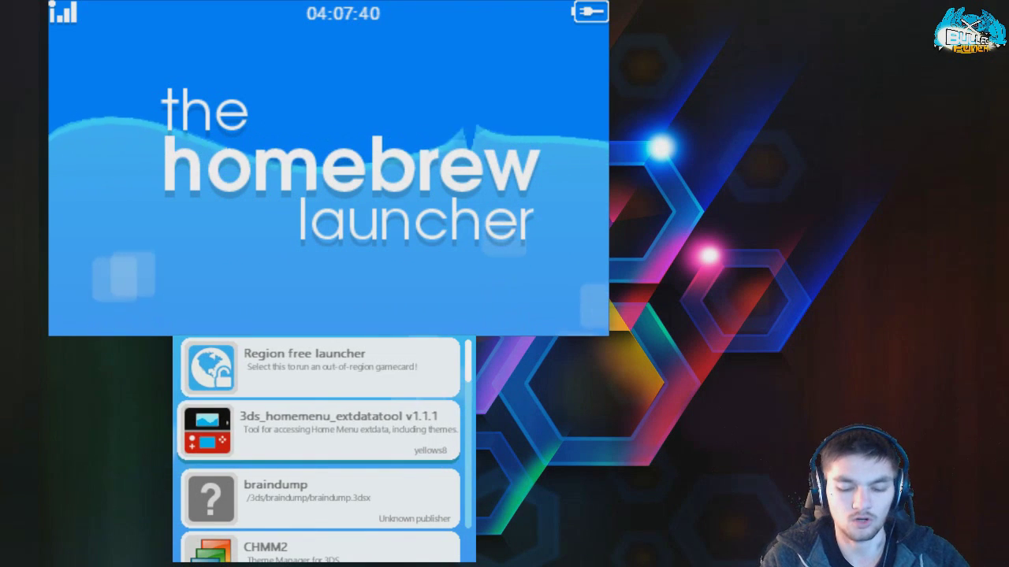
{"action": "scroll", "coordinate": [323, 449], "scroll_direction": "down", "scroll_amount": 7}
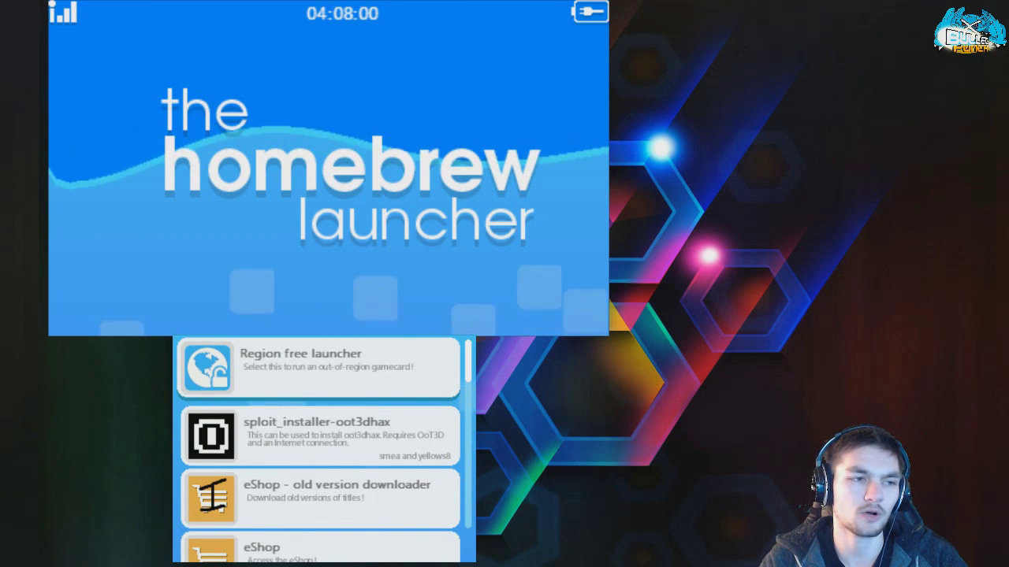
{"action": "scroll", "coordinate": [323, 450], "scroll_direction": "down", "scroll_amount": 5}
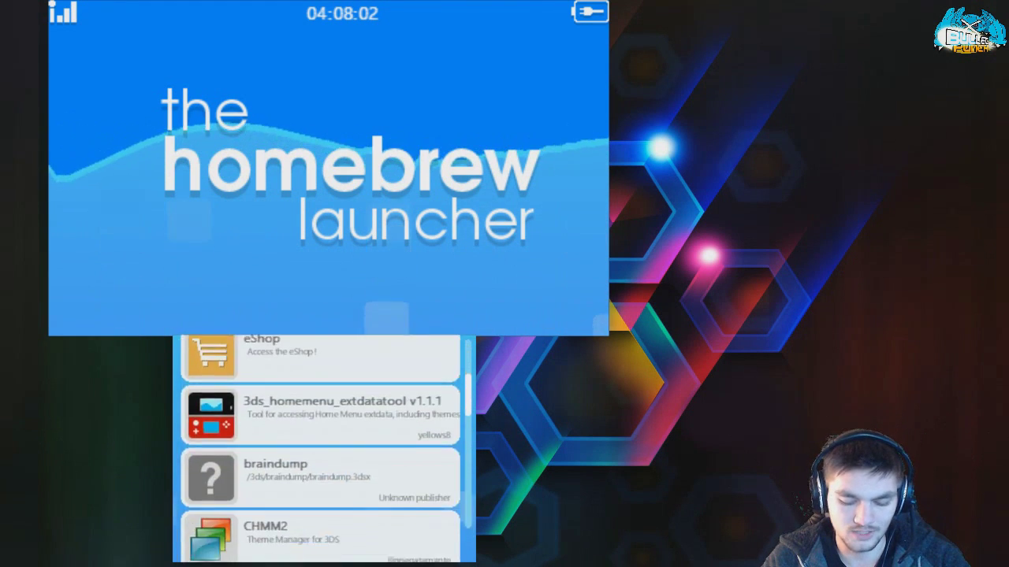
{"action": "scroll", "coordinate": [323, 450], "scroll_direction": "down", "scroll_amount": 10}
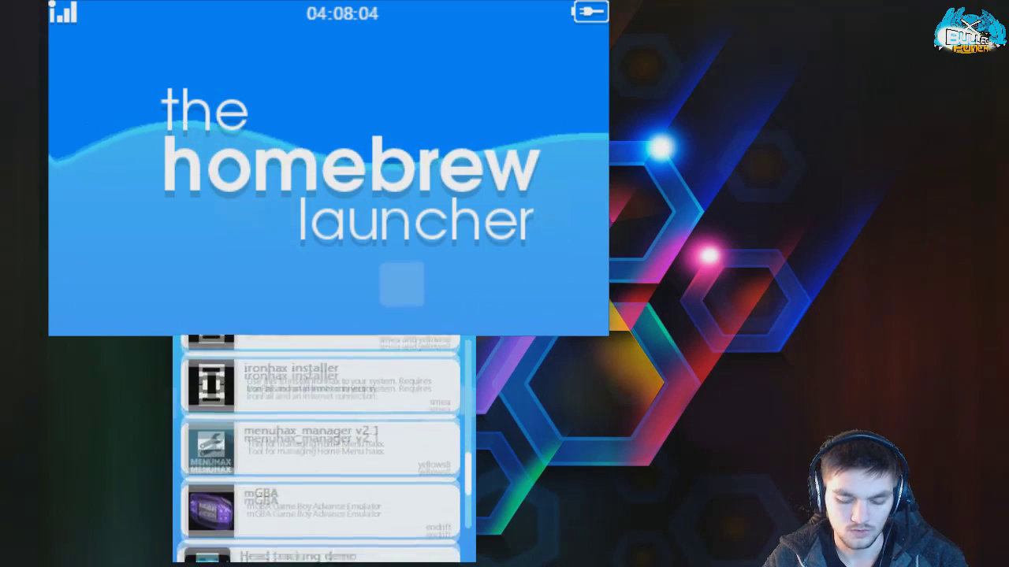
{"action": "scroll", "coordinate": [323, 449], "scroll_direction": "down", "scroll_amount": 2}
{"action": "key", "text": "Return"}
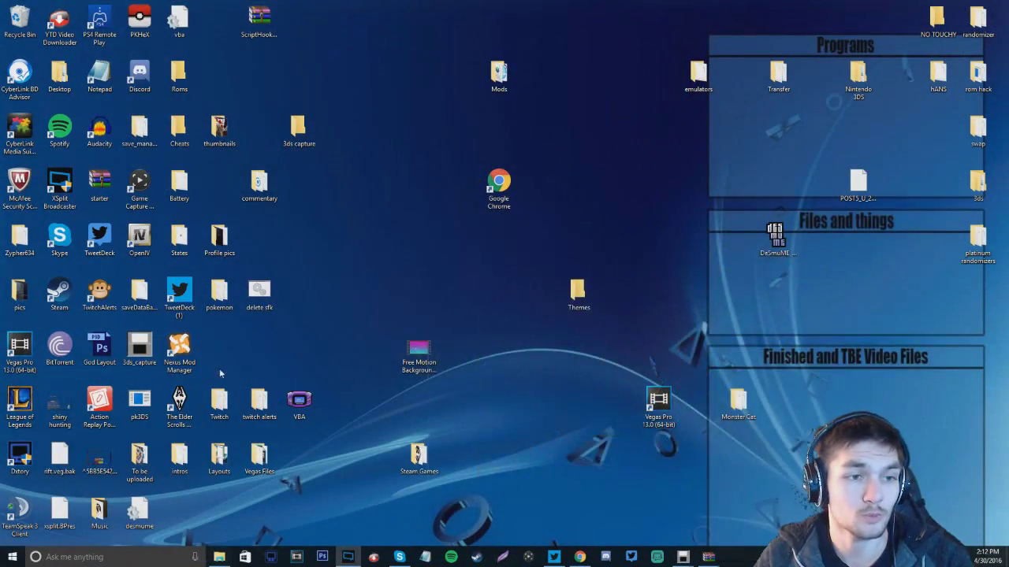
Check that the SD card's saveDataBackup folder holds the 472 KB main file, then close Explorer
{"action": "left_click_drag", "start_coordinate": [639, 227], "coordinate": [664, 218]}
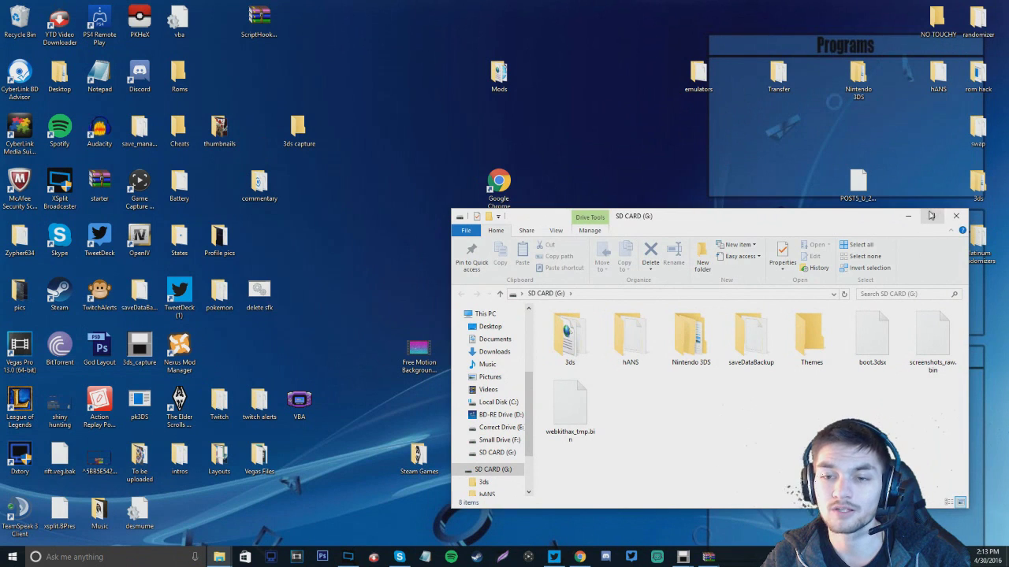
{"action": "double_click", "coordinate": [749, 341]}
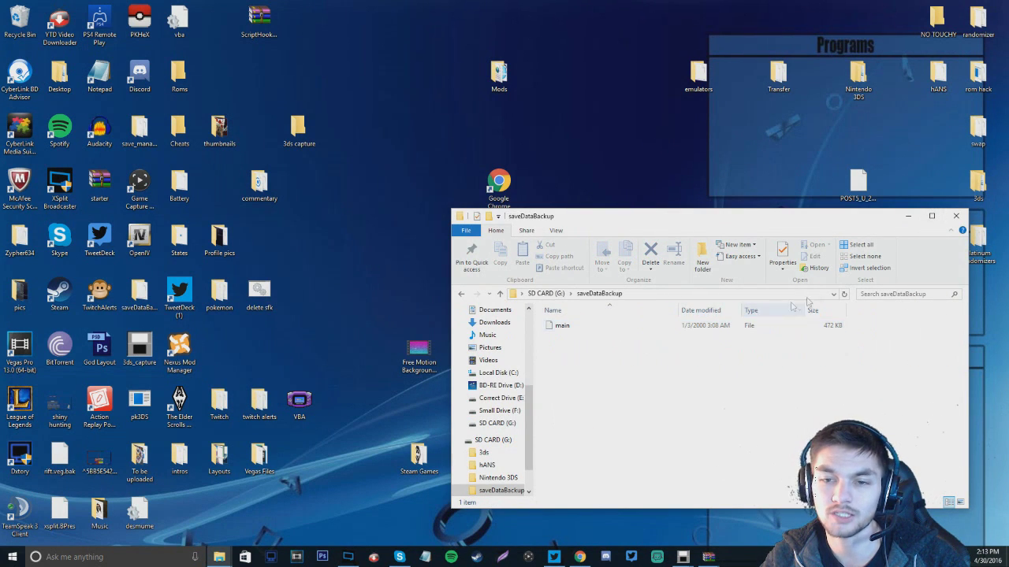
{"action": "left_click", "coordinate": [954, 217]}
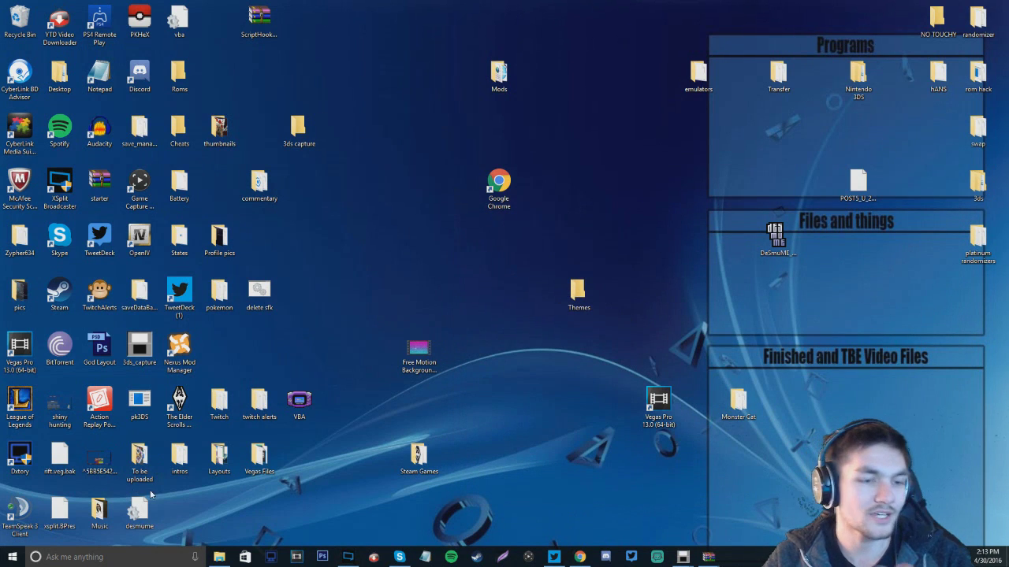
Close the GBAtemp tab to leave the PKHeX download page, minimize Chrome, and launch PKHeX
{"action": "left_click", "coordinate": [576, 558]}
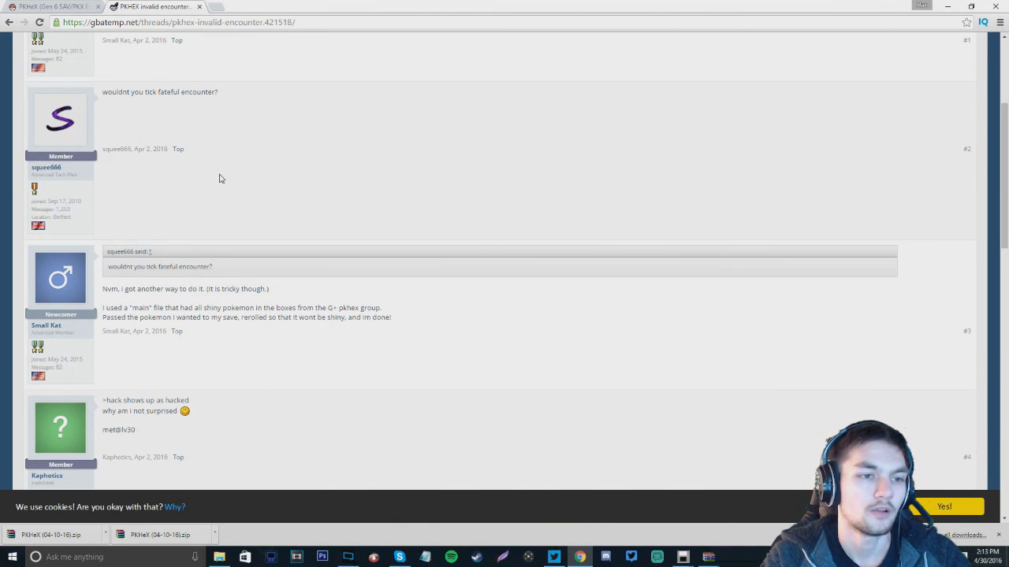
{"action": "scroll", "coordinate": [241, 181], "scroll_direction": "up", "scroll_amount": 3}
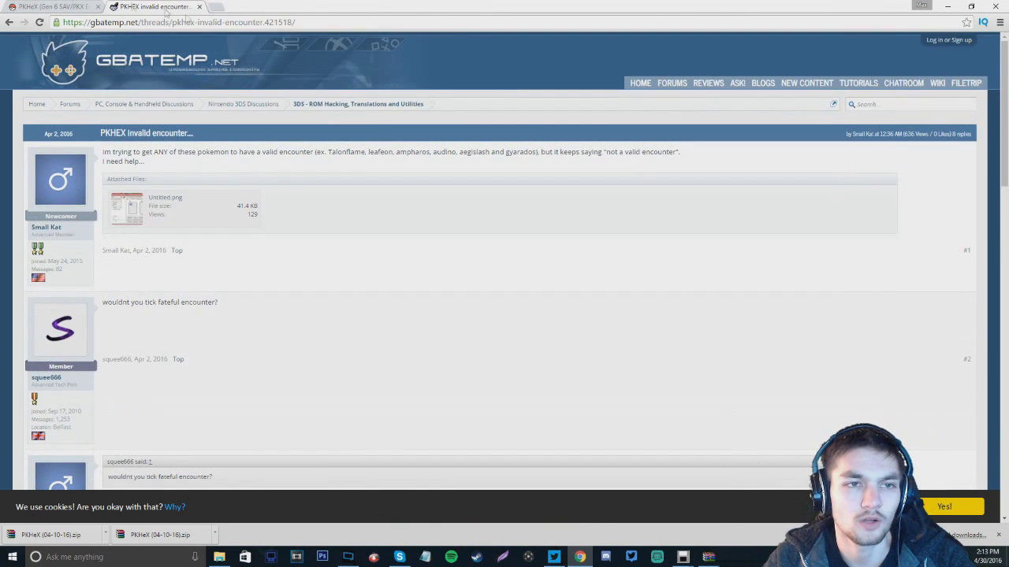
{"action": "left_click", "coordinate": [199, 6]}
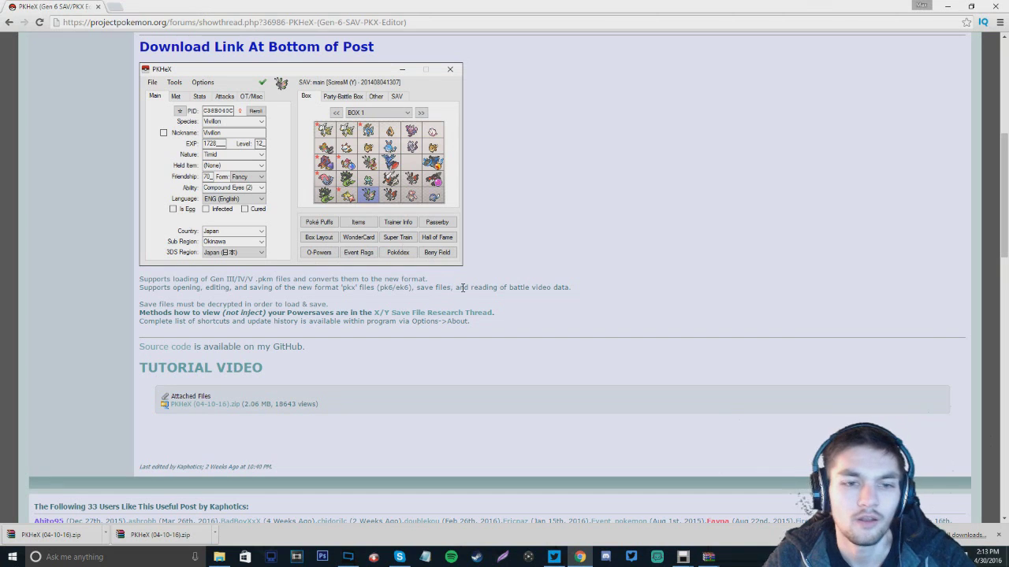
{"action": "left_click", "coordinate": [113, 22]}
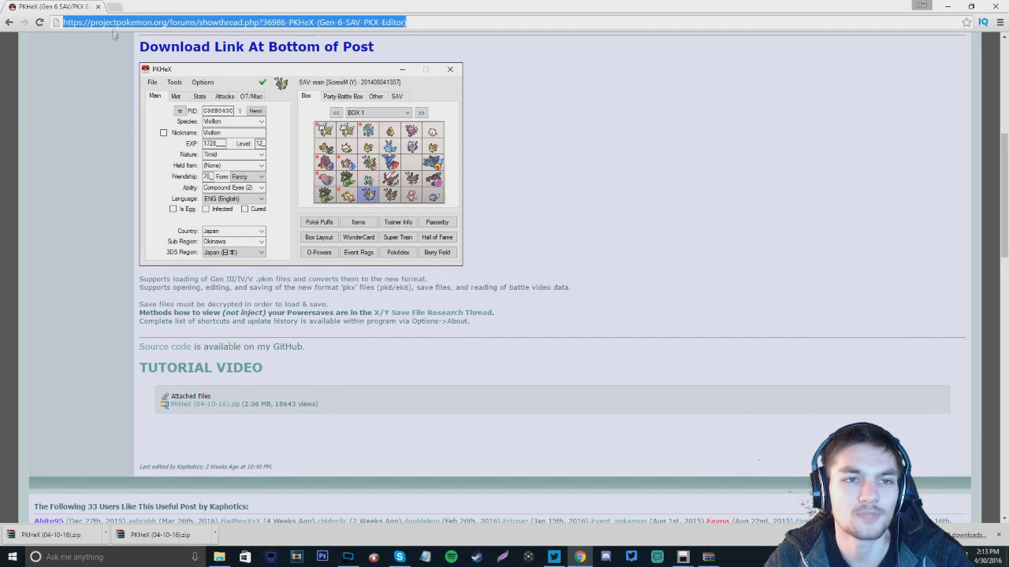
{"action": "left_click", "coordinate": [465, 45]}
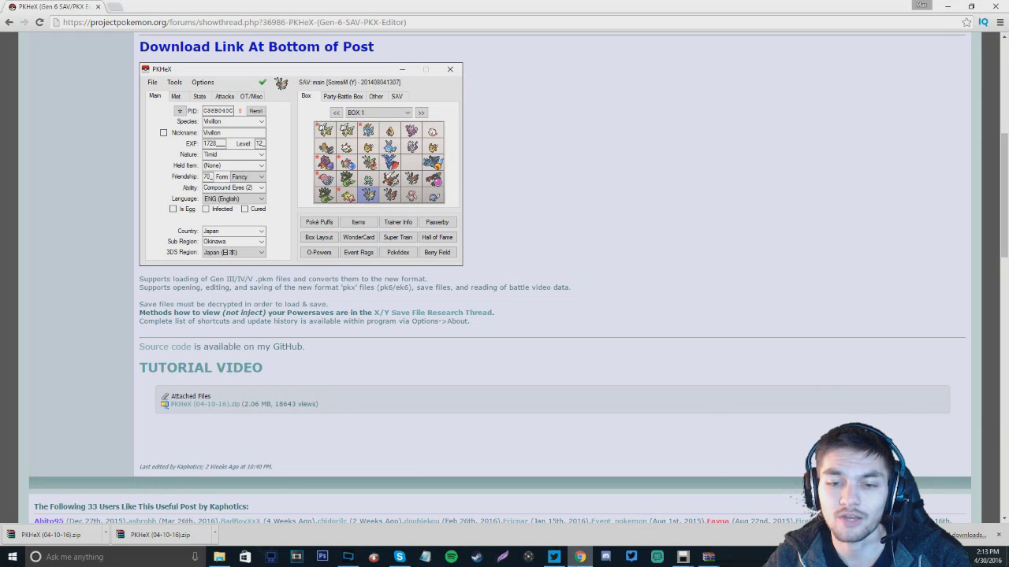
{"action": "left_click", "coordinate": [949, 6]}
{"action": "double_click", "coordinate": [142, 23]}
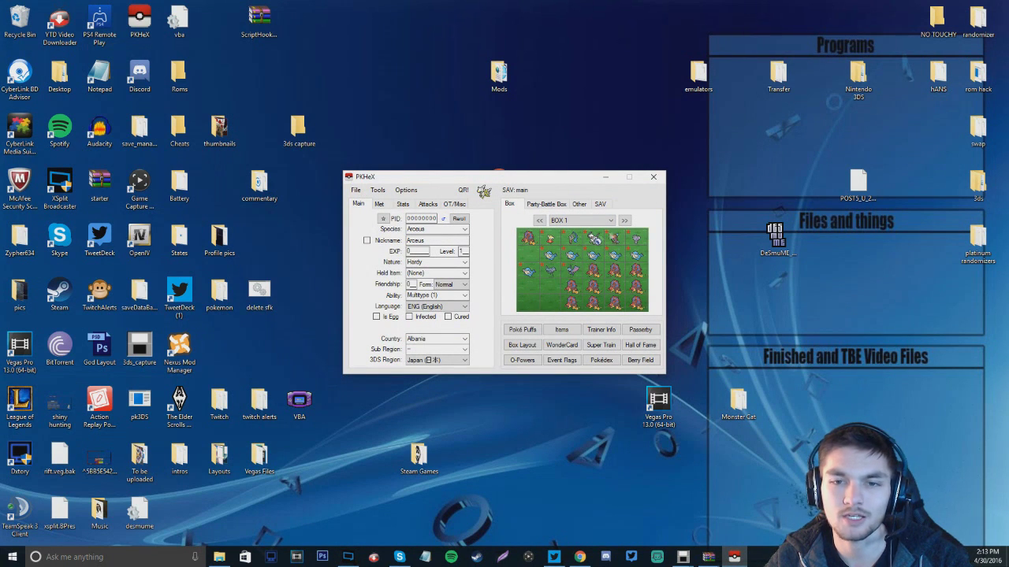
Page forward through the storage boxes to the Shiny 1 and Shiny 2 boxes
{"action": "left_click", "coordinate": [623, 222]}
{"action": "left_click", "coordinate": [623, 222]}
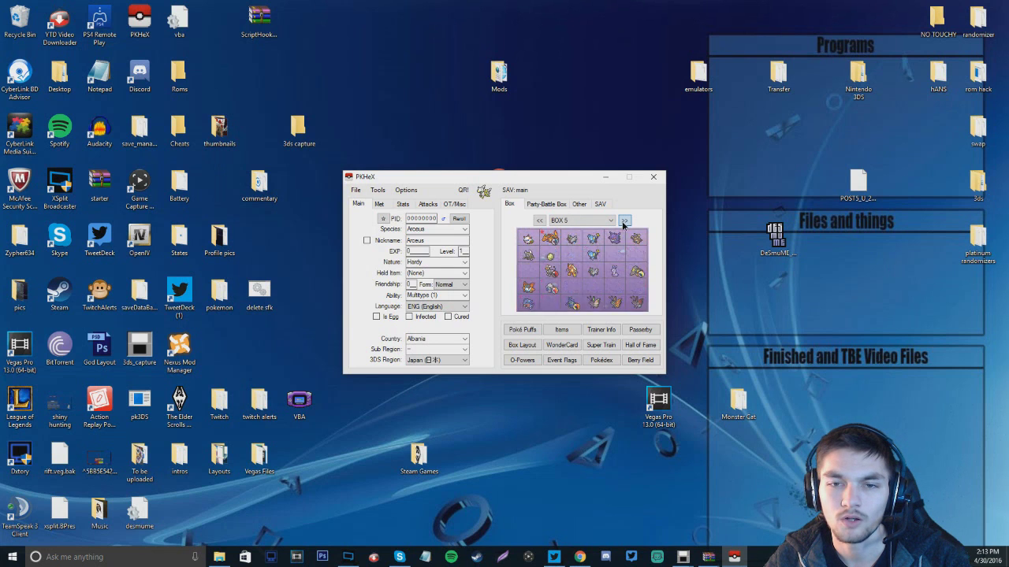
{"action": "left_click", "coordinate": [623, 223]}
{"action": "left_click", "coordinate": [623, 222]}
{"action": "left_click", "coordinate": [623, 222]}
{"action": "left_click", "coordinate": [622, 222]}
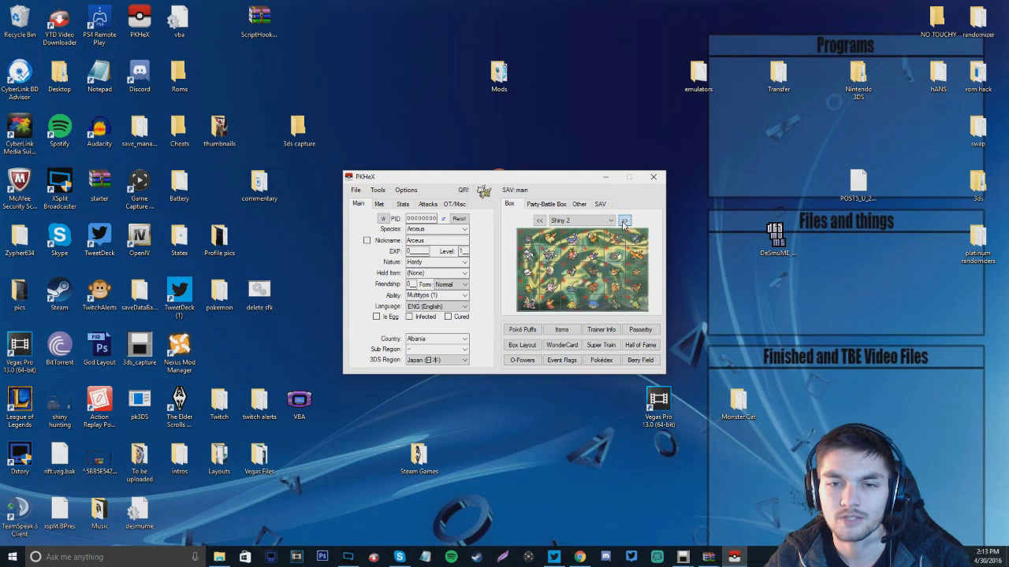
{"action": "left_click", "coordinate": [623, 222]}
{"action": "left_click", "coordinate": [539, 221]}
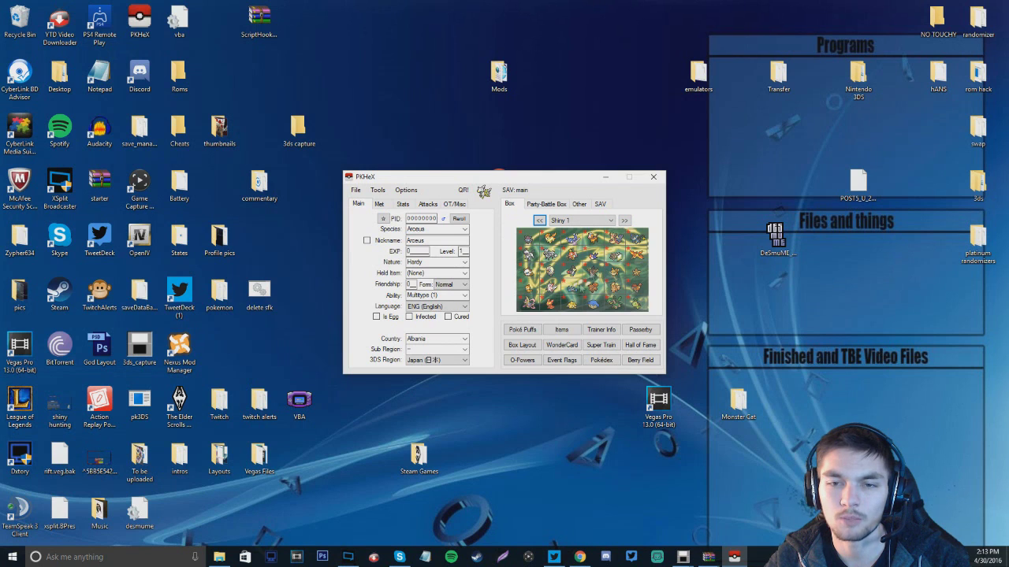
{"action": "left_click", "coordinate": [623, 221]}
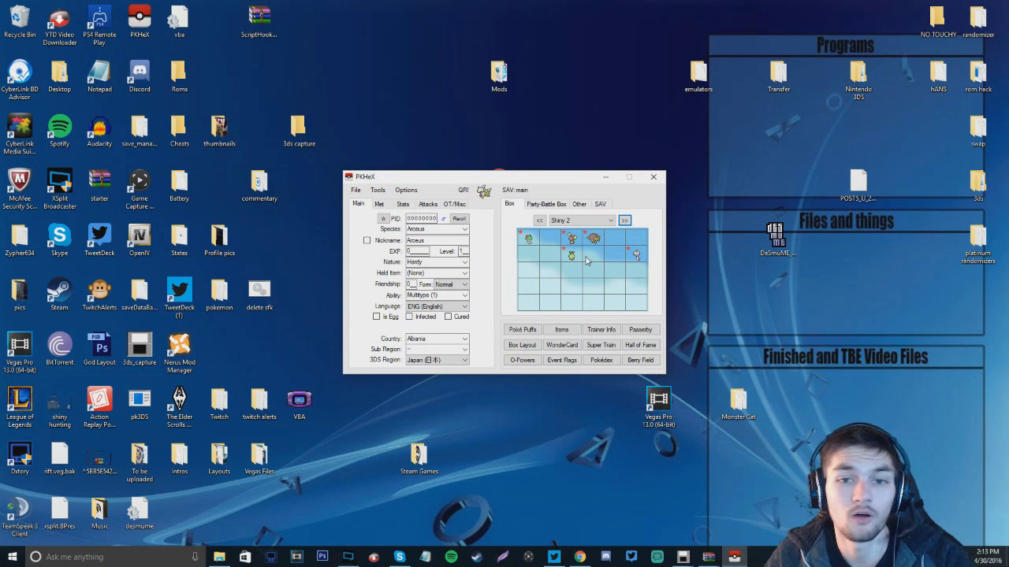
Step back through the boxes, view and close a Pokémon's QR code, and return to BOX 1
{"action": "left_click", "coordinate": [539, 220]}
{"action": "left_click", "coordinate": [539, 221]}
{"action": "left_click", "coordinate": [539, 221]}
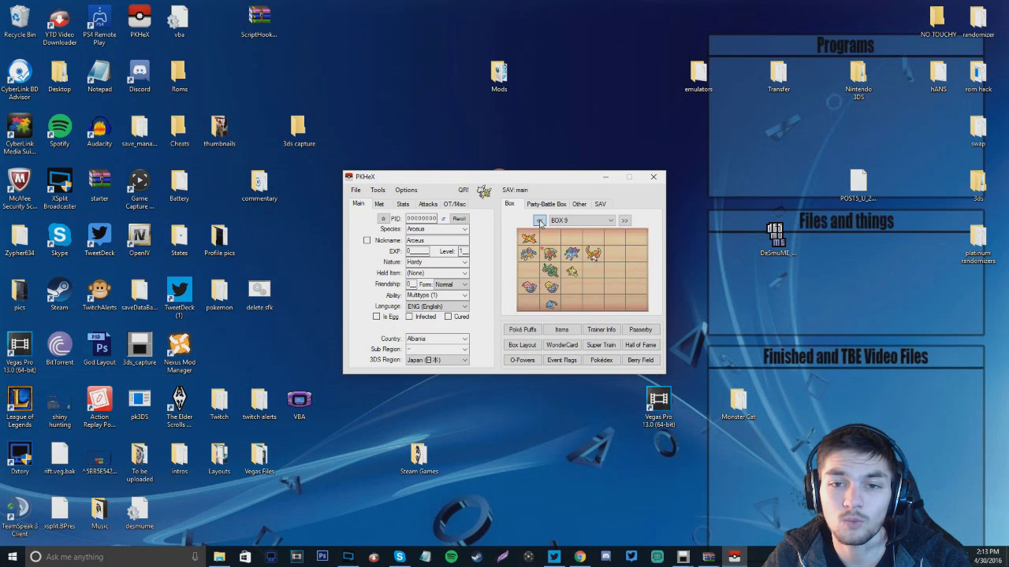
{"action": "left_click", "coordinate": [539, 221]}
{"action": "left_click", "coordinate": [539, 221]}
{"action": "left_click", "coordinate": [539, 220]}
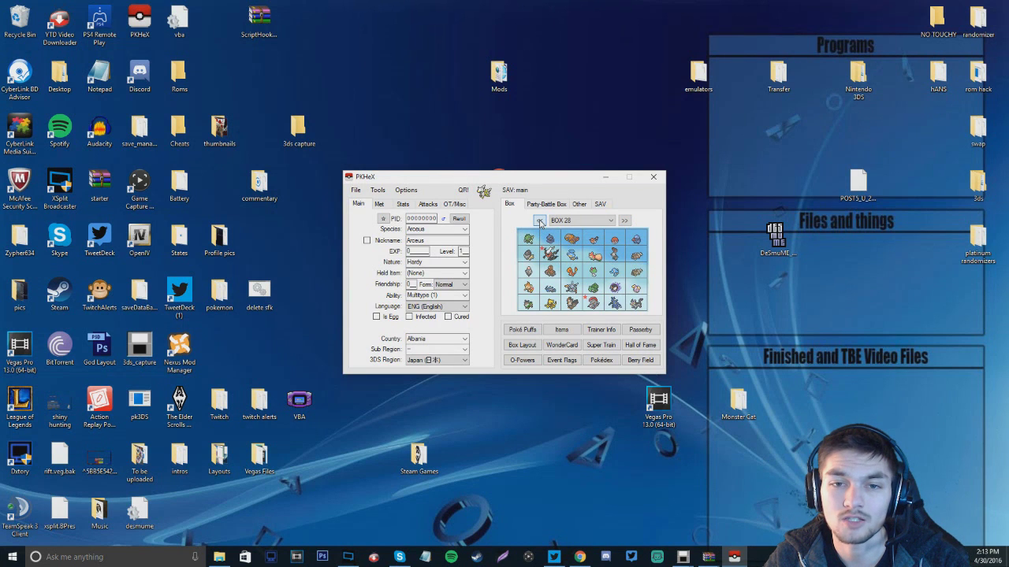
{"action": "left_click", "coordinate": [465, 191]}
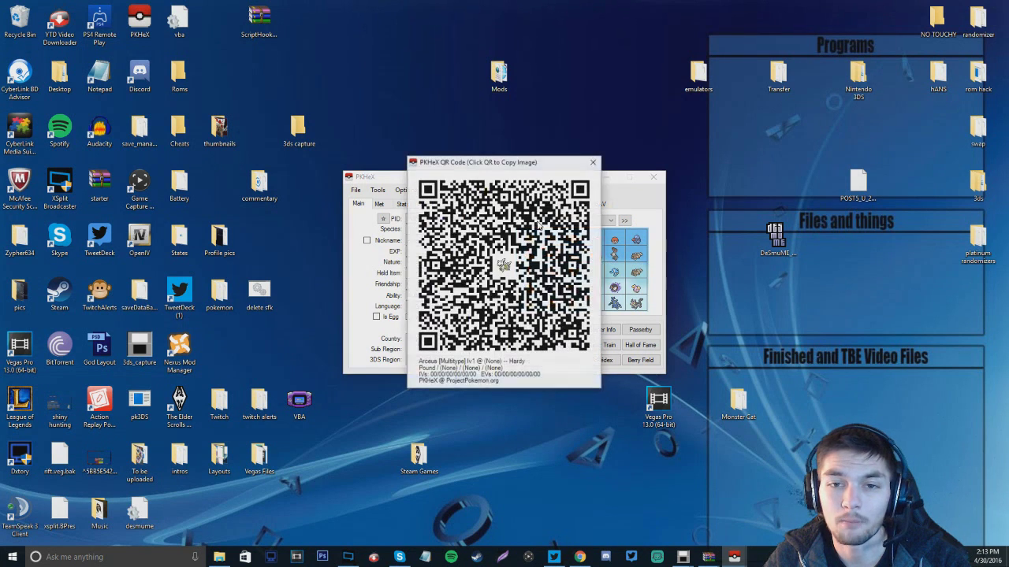
{"action": "left_click", "coordinate": [593, 164]}
{"action": "left_click", "coordinate": [541, 221]}
{"action": "left_click", "coordinate": [541, 221]}
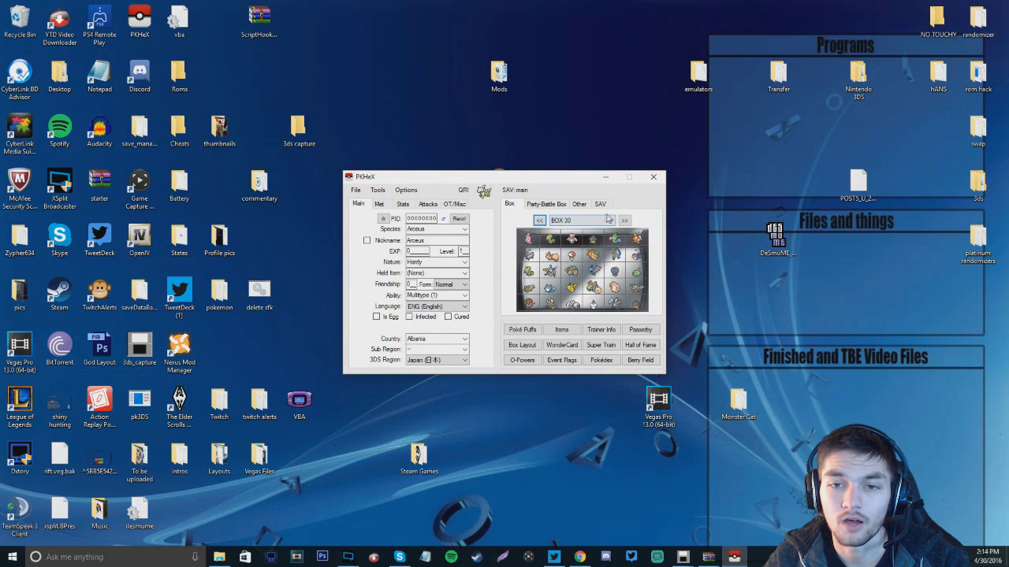
{"action": "left_click", "coordinate": [624, 221]}
{"action": "left_click", "coordinate": [624, 221]}
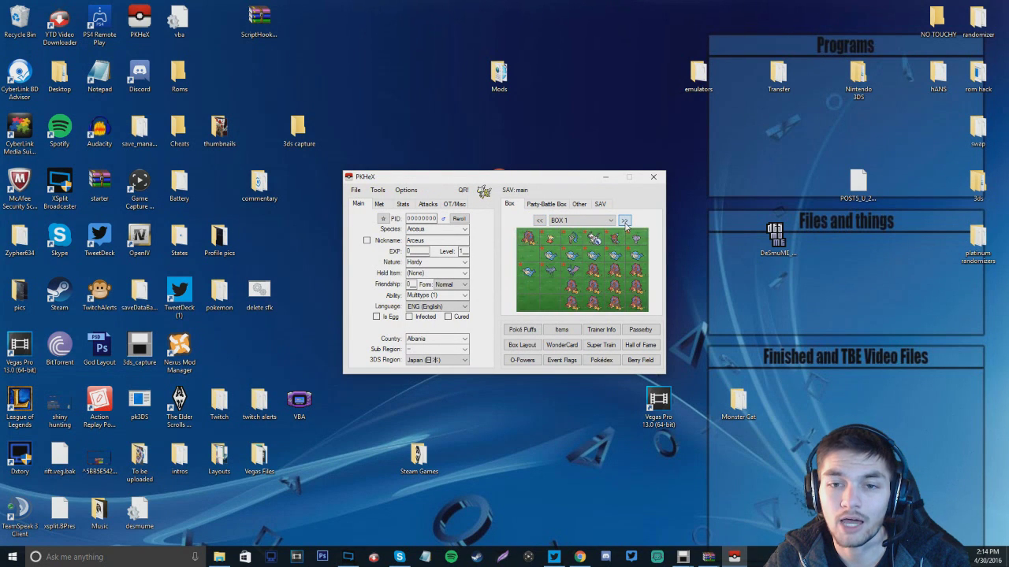
Set the edited Pokémon's species to Darkrai
{"action": "left_click", "coordinate": [457, 228]}
{"action": "type", "text": "darkrai"}
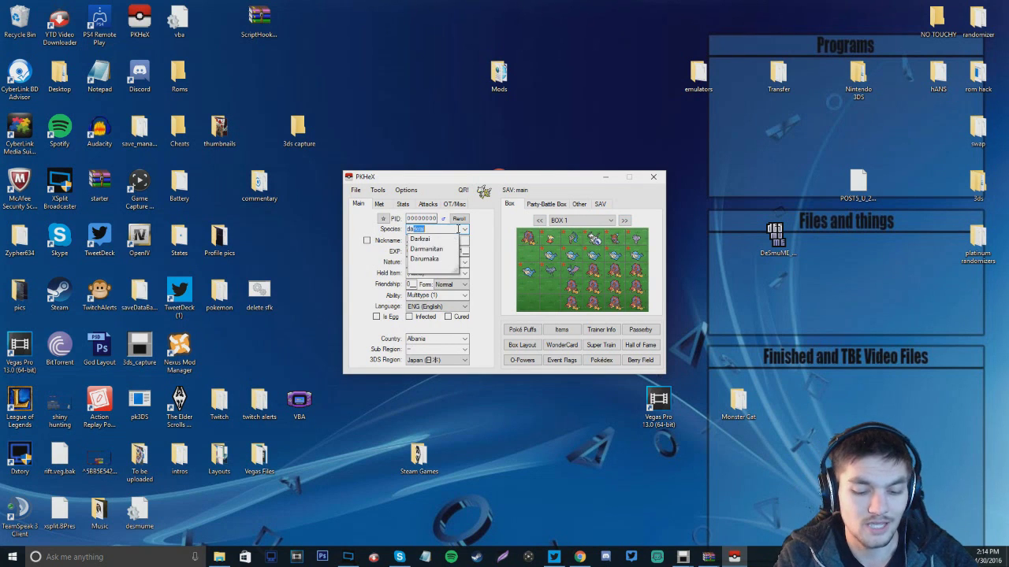
{"action": "left_click", "coordinate": [432, 239]}
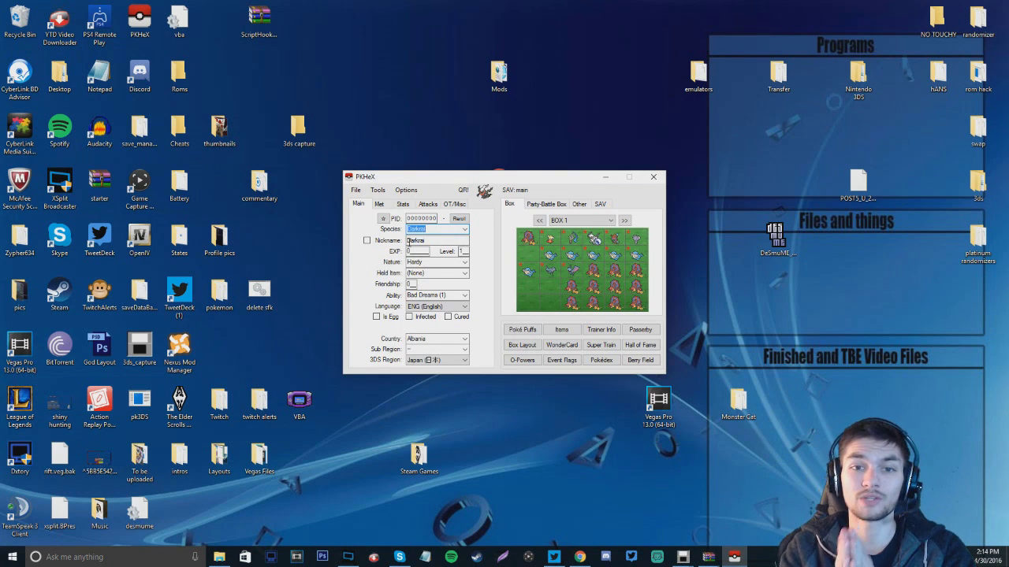
Load the main save file from the saveDataBackup folder
{"action": "left_click", "coordinate": [356, 190]}
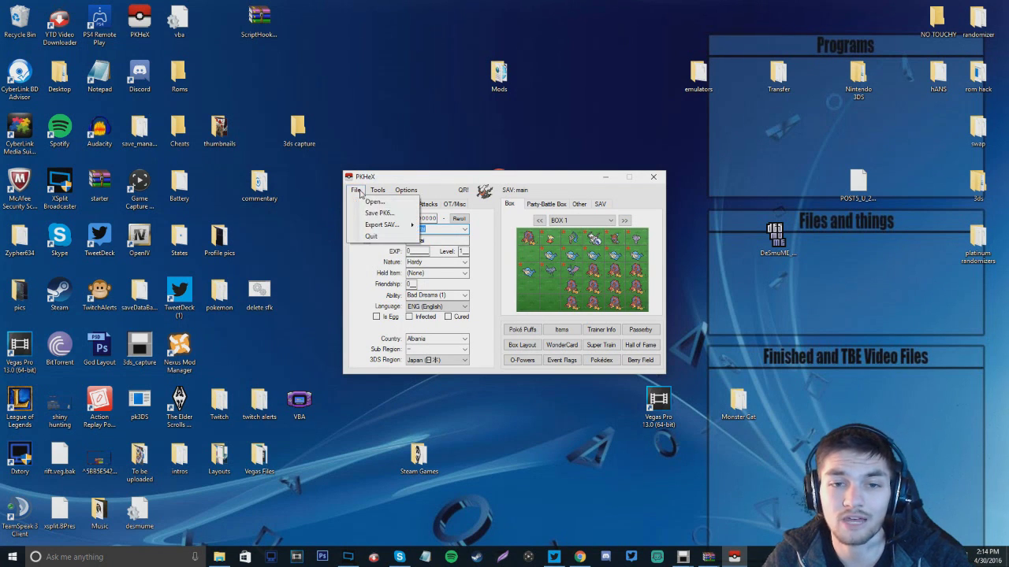
{"action": "left_click", "coordinate": [368, 203]}
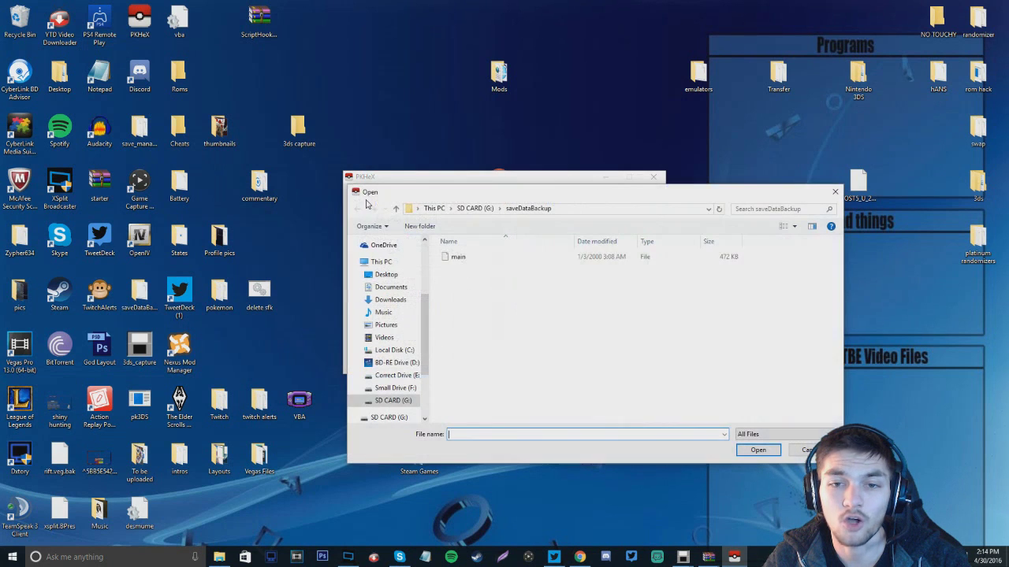
{"action": "left_click", "coordinate": [512, 260]}
{"action": "left_click", "coordinate": [757, 449]}
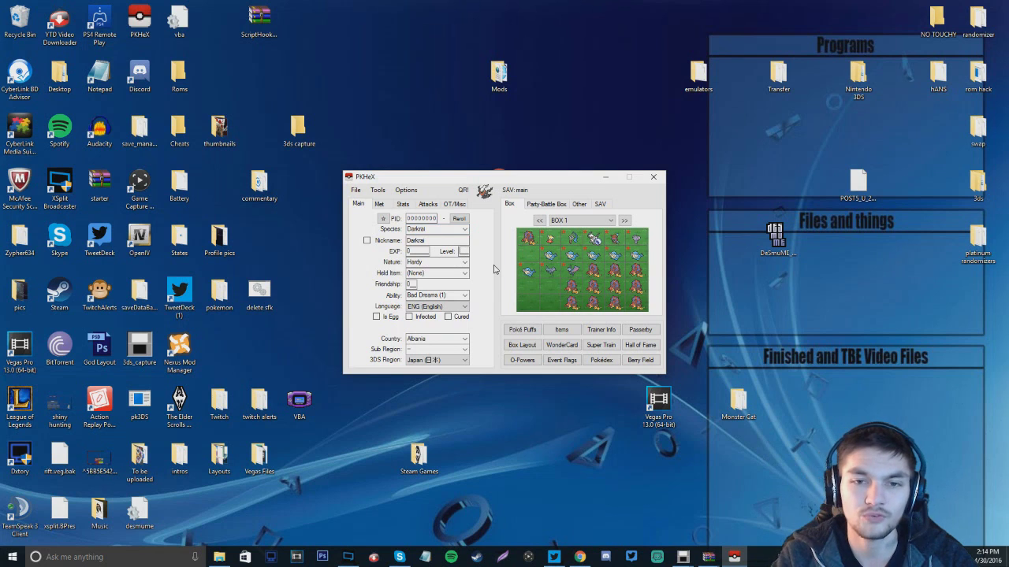
Set the Darkrai's nature to Modest and edit its Friendship value
{"action": "type", "text": "00"}
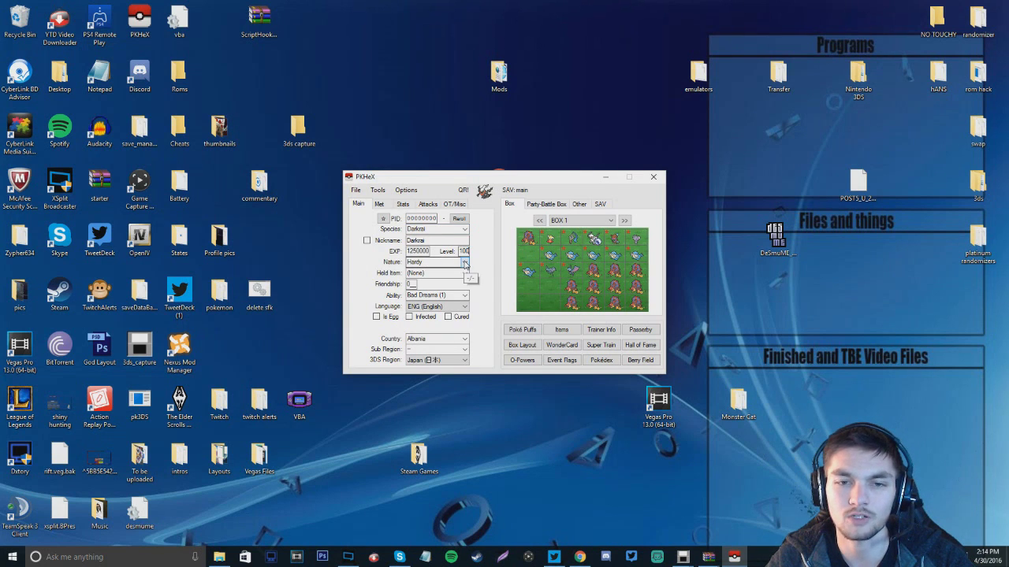
{"action": "left_click", "coordinate": [465, 264]}
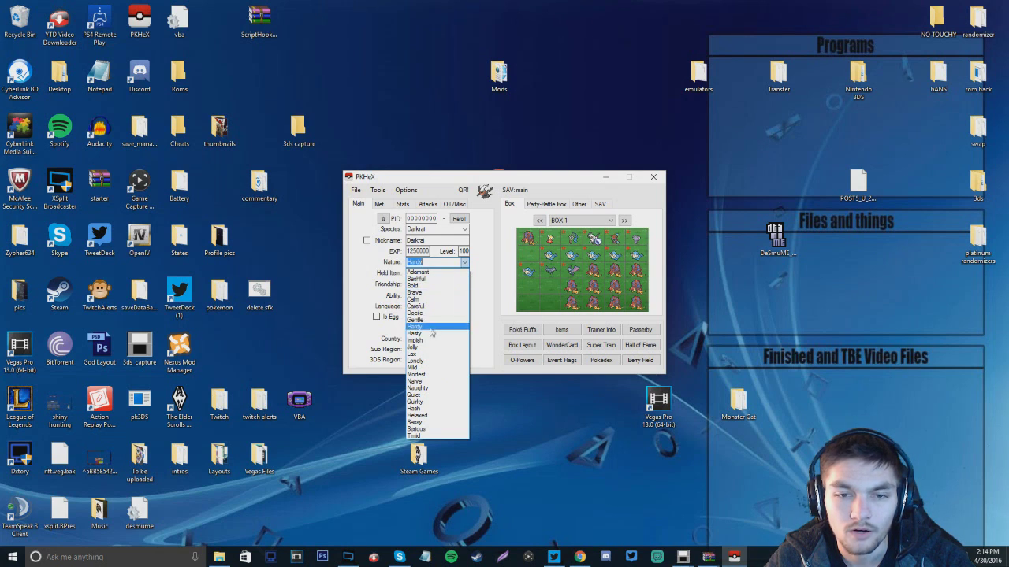
{"action": "left_click", "coordinate": [430, 374]}
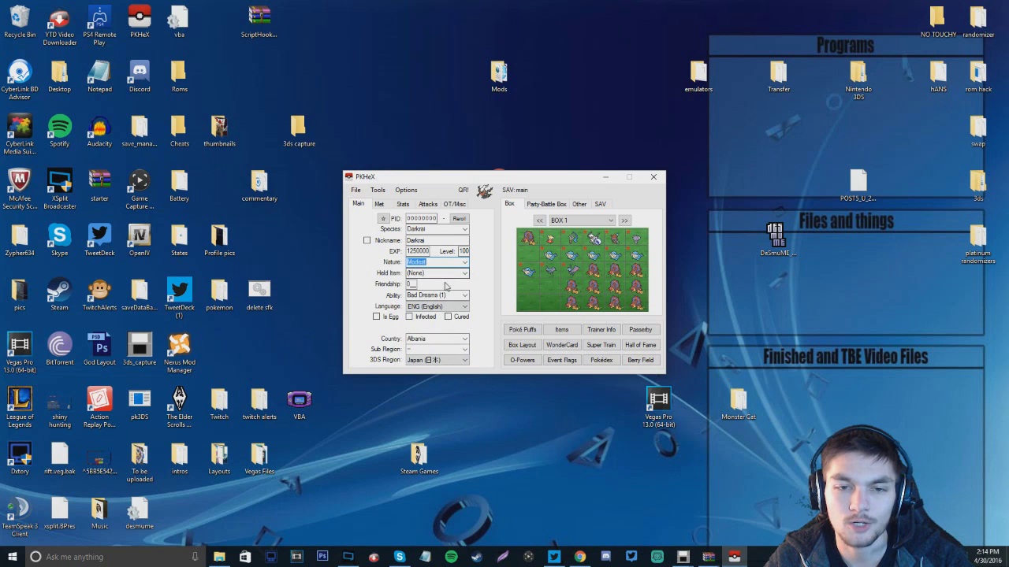
{"action": "left_click", "coordinate": [432, 285]}
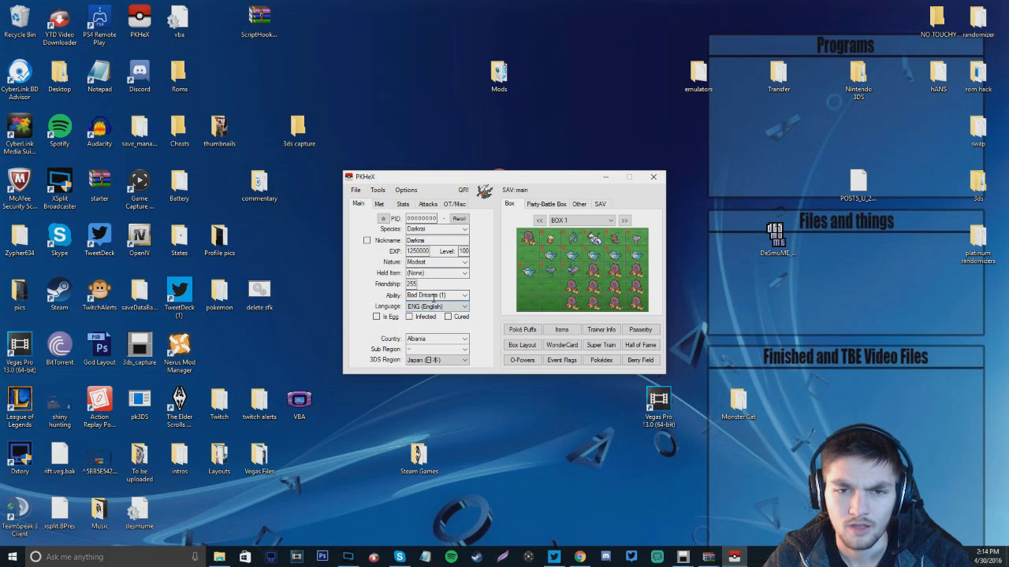
Set country to United States, sub region to California, and 3DS region to Americas (NA/SA)
{"action": "left_click", "coordinate": [455, 337]}
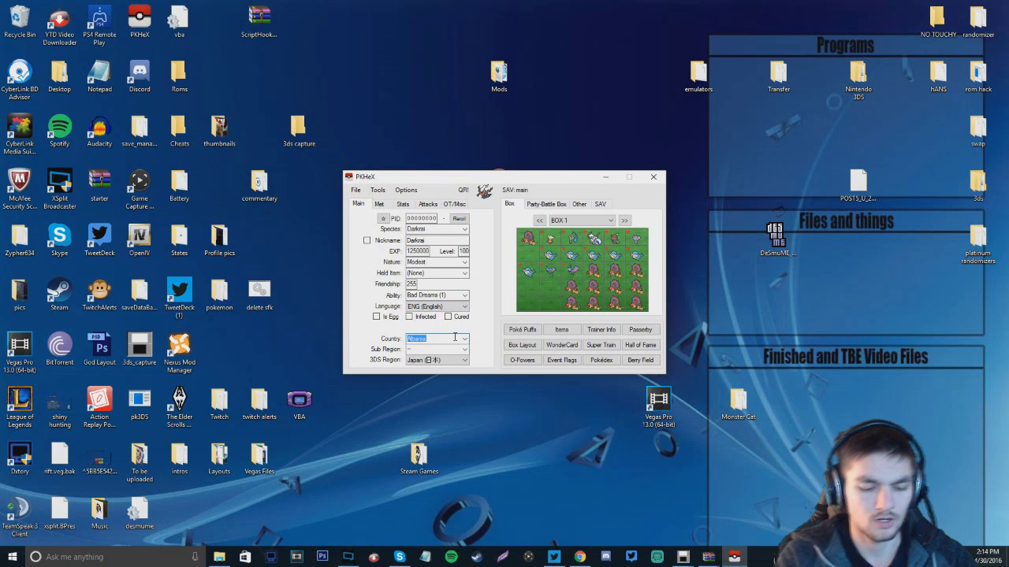
{"action": "type", "text": "united Kingdom"}
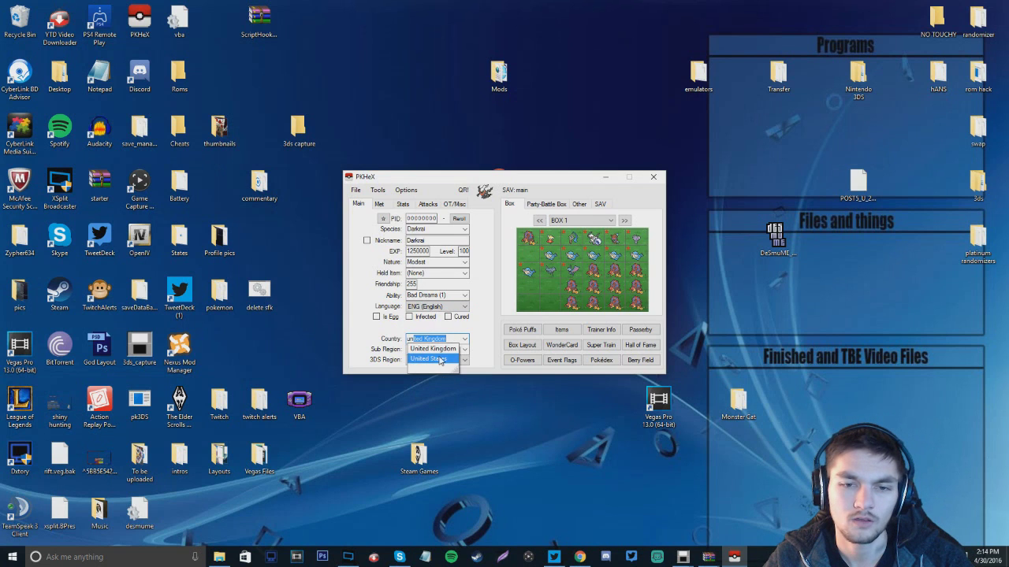
{"action": "left_click", "coordinate": [439, 359]}
{"action": "left_click", "coordinate": [434, 349]}
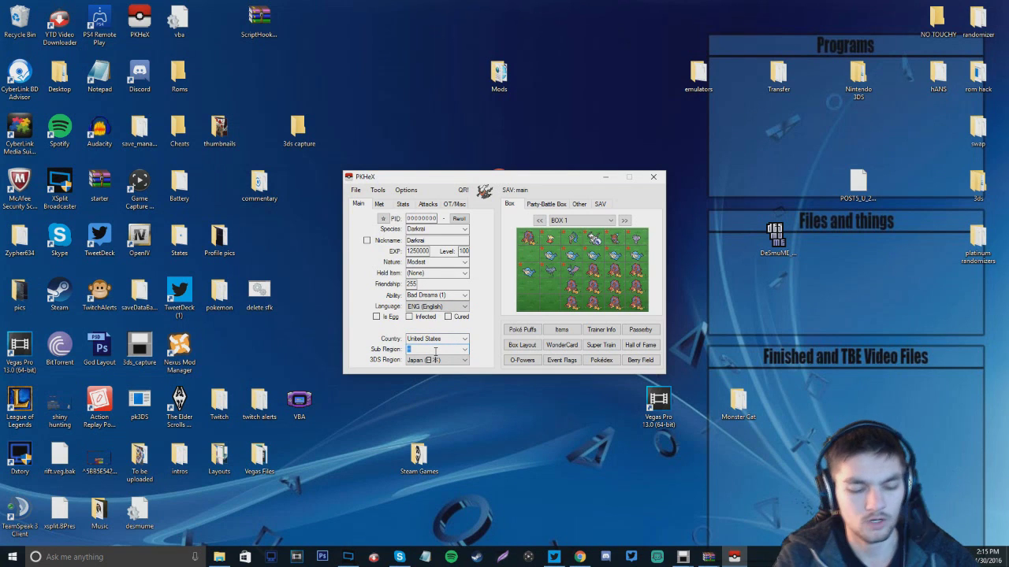
{"action": "type", "text": "california"}
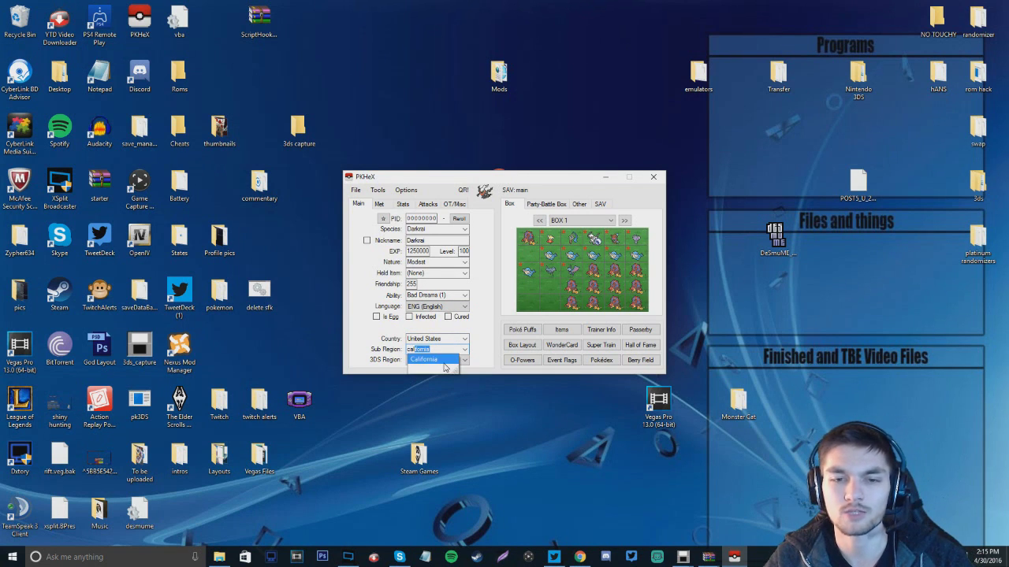
{"action": "left_click", "coordinate": [444, 360]}
{"action": "left_click", "coordinate": [465, 360]}
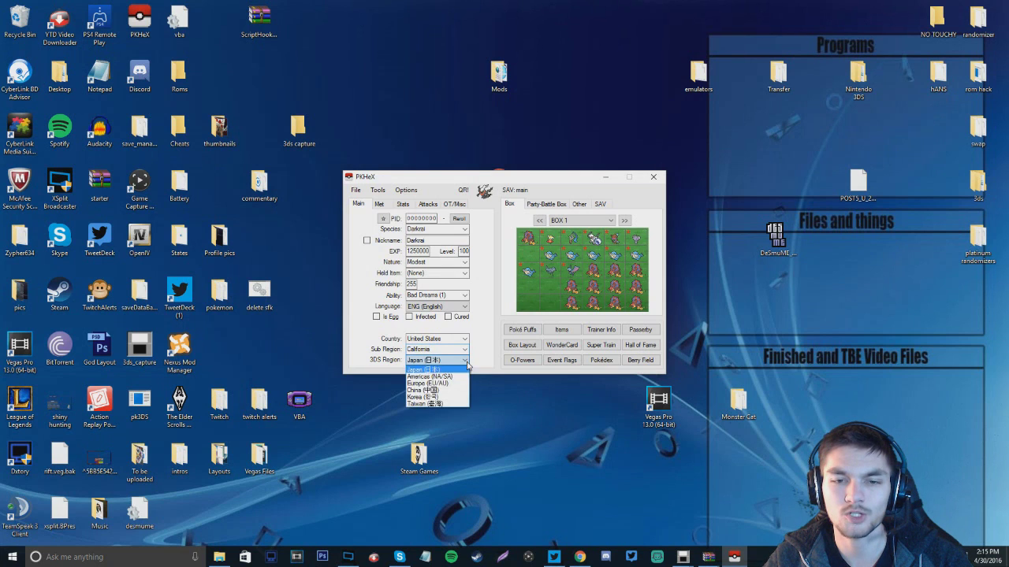
{"action": "left_click", "coordinate": [430, 376]}
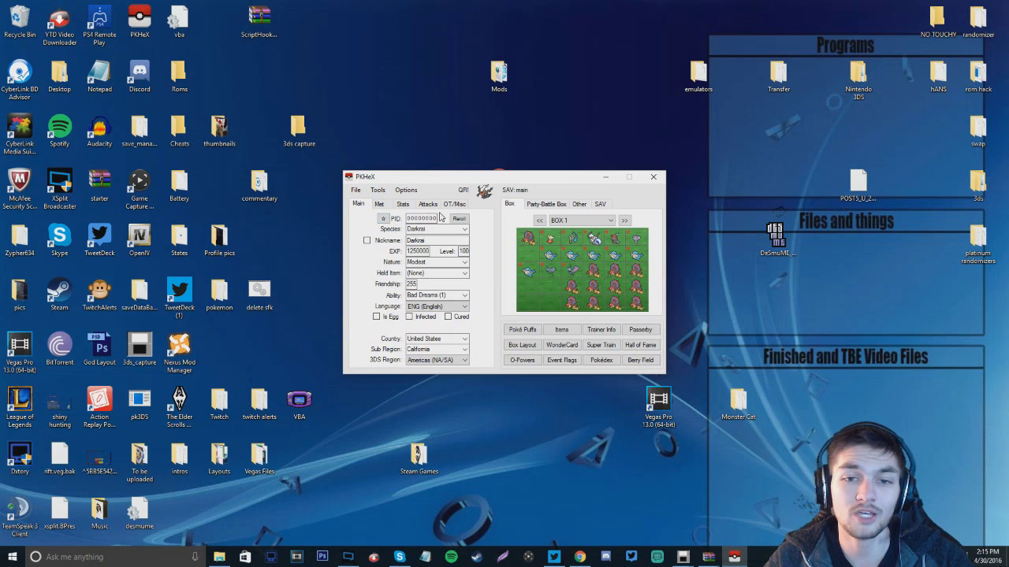
Reroll the PID a few times and make the Darkrai shiny
{"action": "left_click", "coordinate": [460, 219]}
{"action": "left_click", "coordinate": [460, 219]}
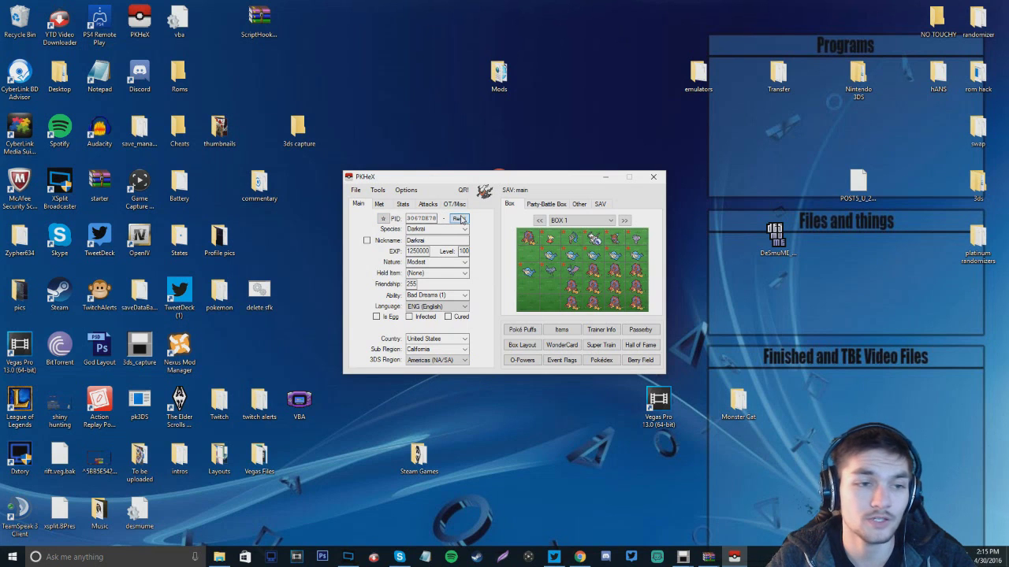
{"action": "left_click", "coordinate": [461, 220]}
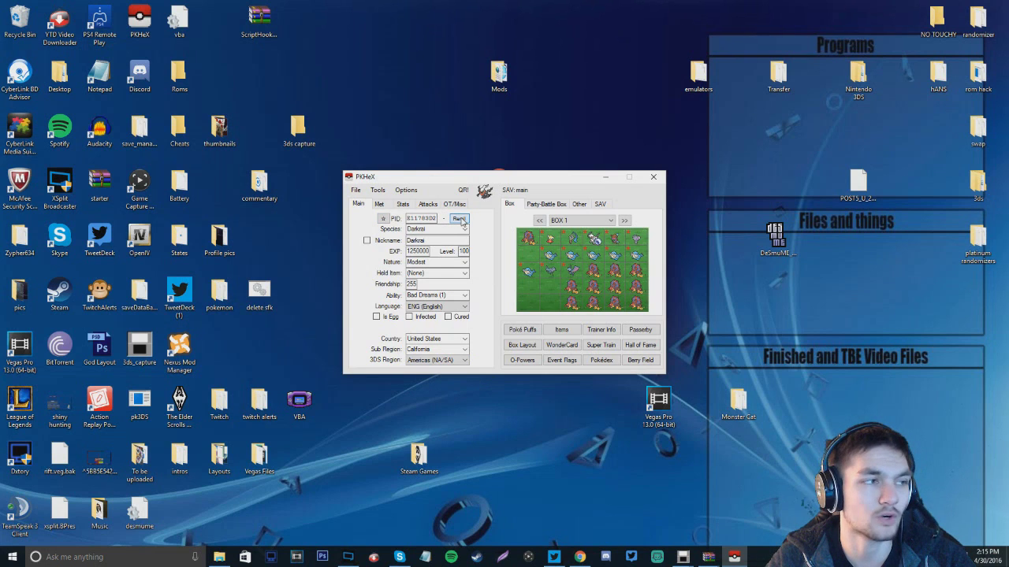
{"action": "left_click", "coordinate": [382, 219]}
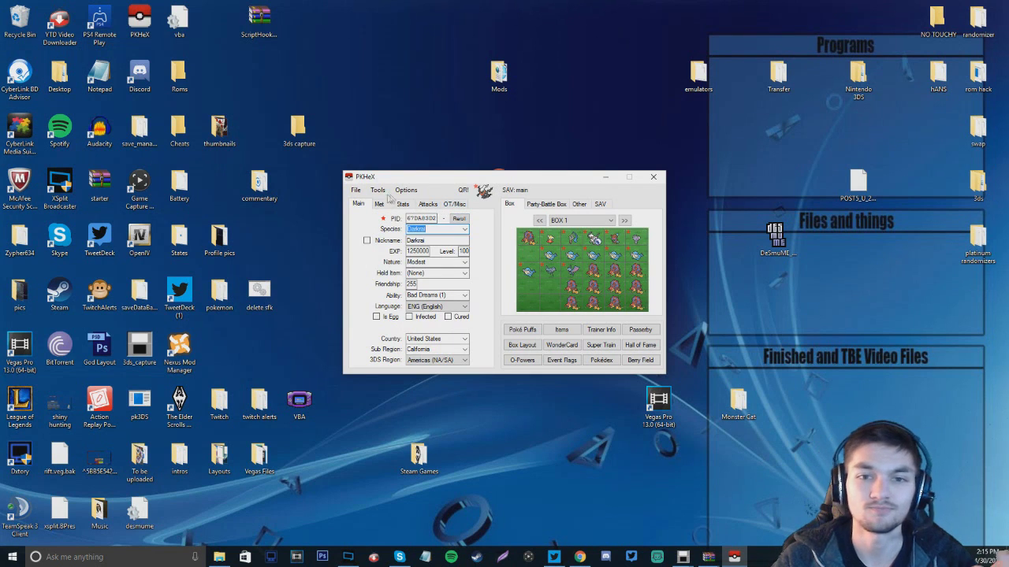
Set the Darkrai's origin game to OR, met location to ???, and met level to 100
{"action": "left_click", "coordinate": [385, 204]}
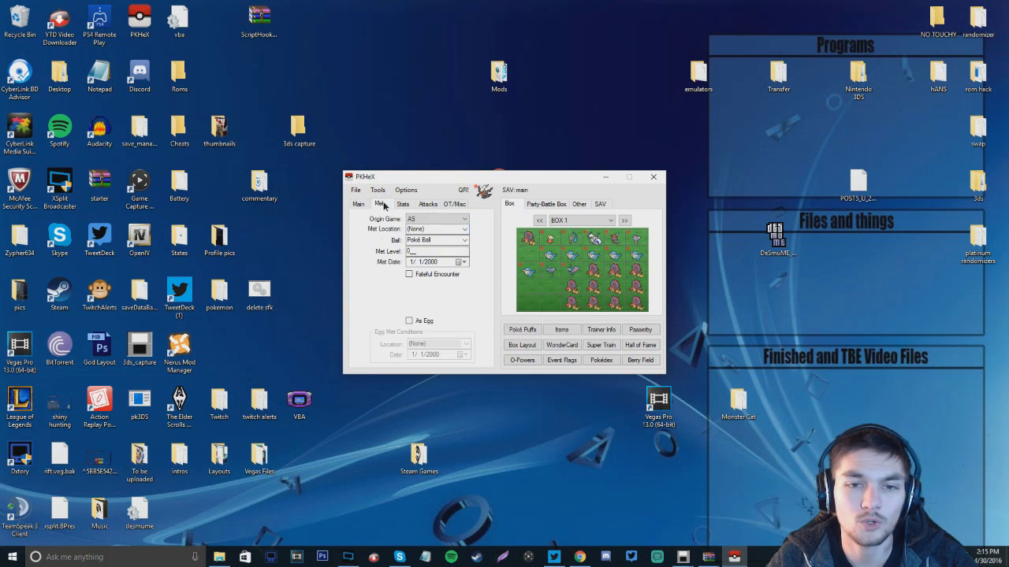
{"action": "left_click", "coordinate": [455, 220]}
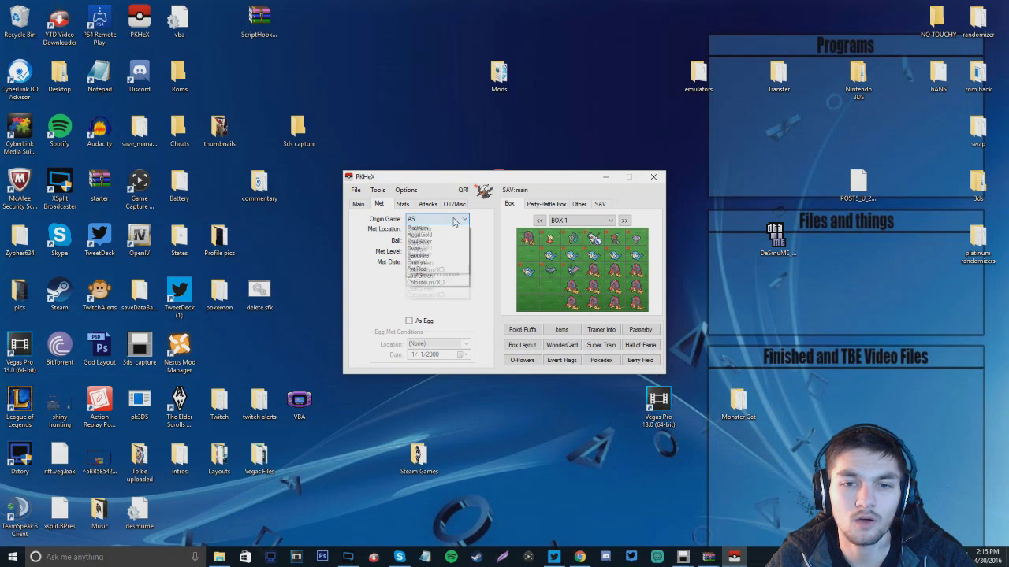
{"action": "left_click", "coordinate": [431, 235]}
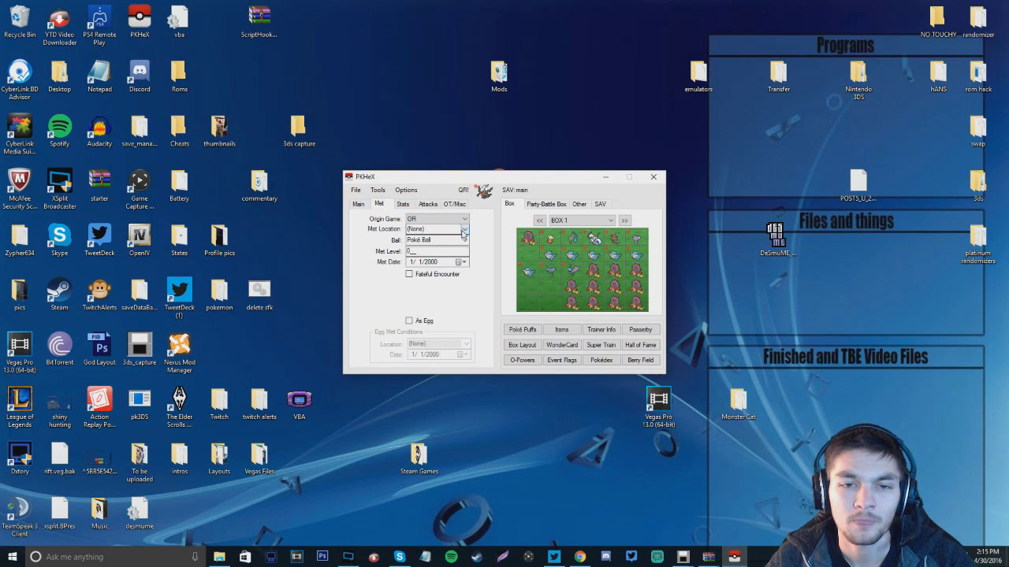
{"action": "left_click", "coordinate": [464, 229]}
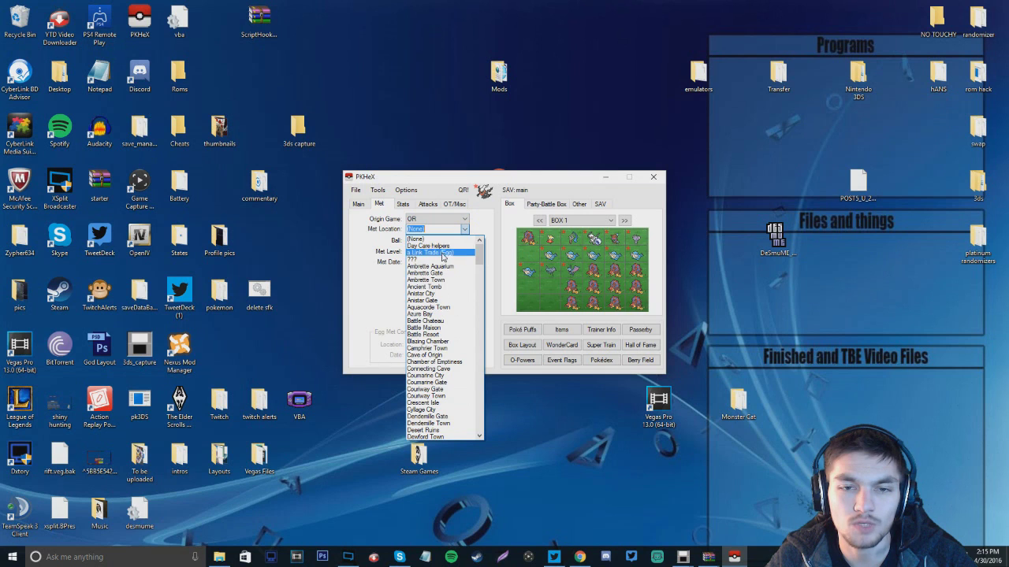
{"action": "left_click", "coordinate": [448, 260]}
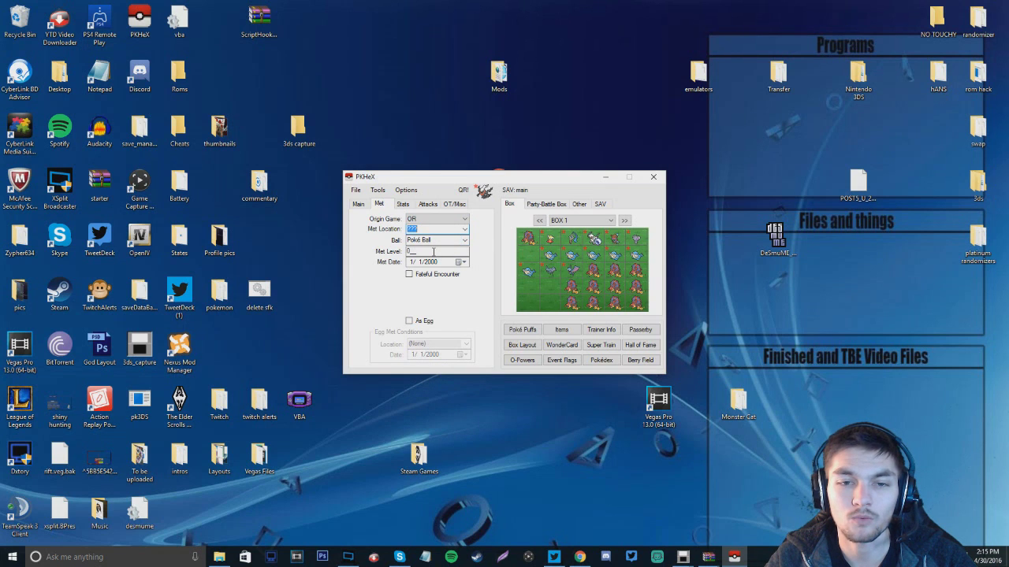
{"action": "left_click", "coordinate": [432, 250]}
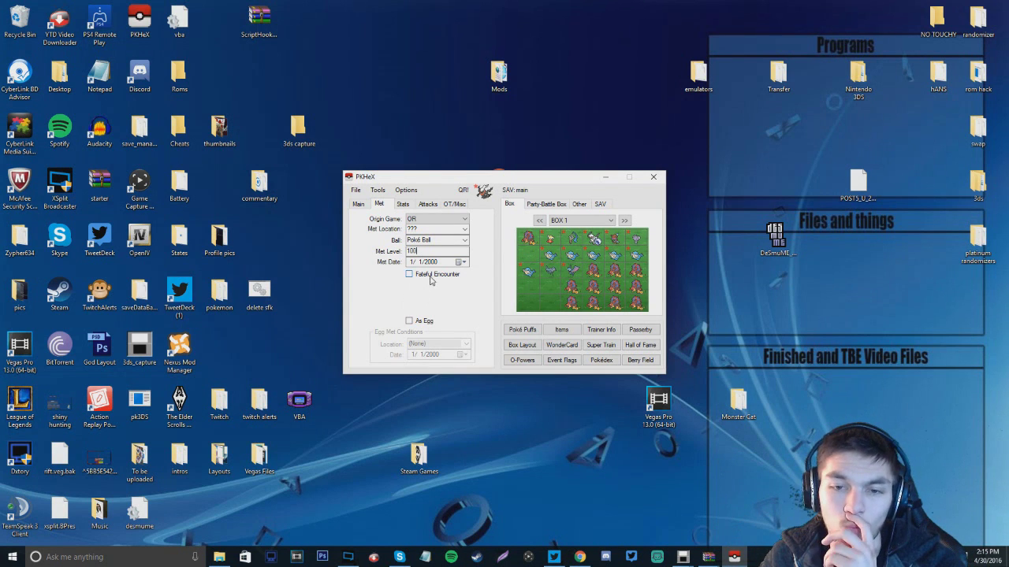
Give the Darkrai 31 IVs in all six stats
{"action": "left_click", "coordinate": [406, 204]}
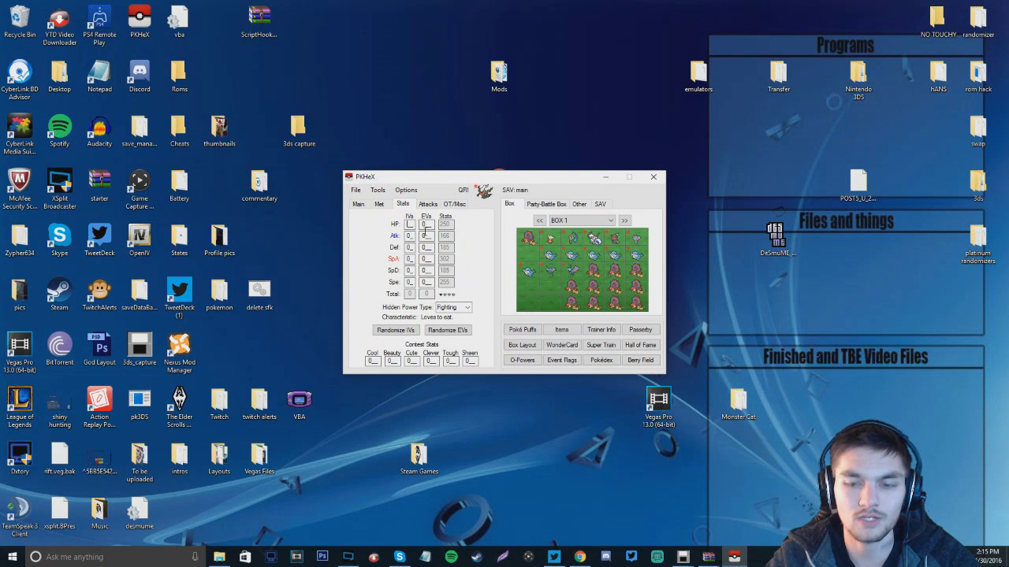
{"action": "type", "text": "31"}
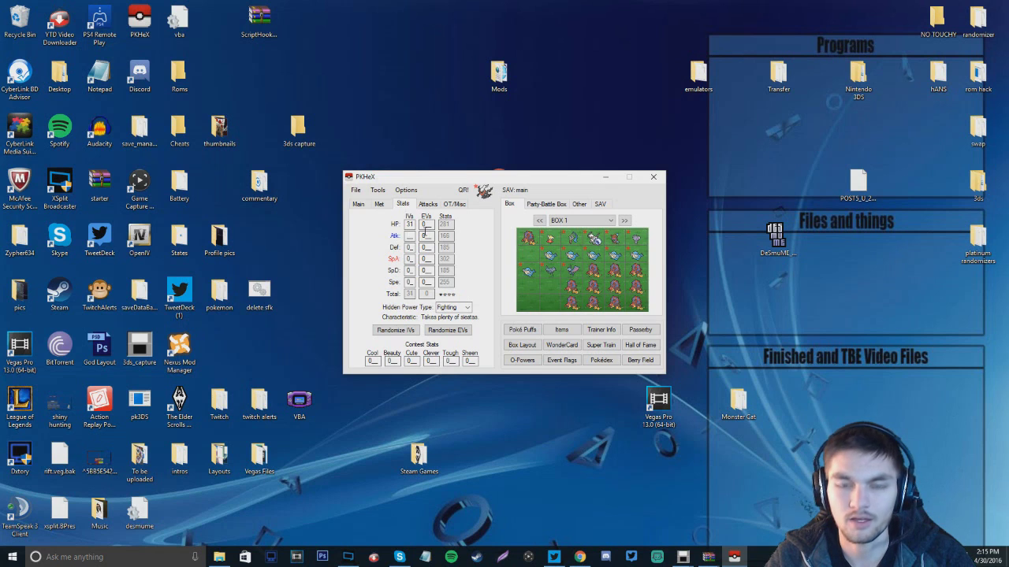
{"action": "type", "text": "31"}
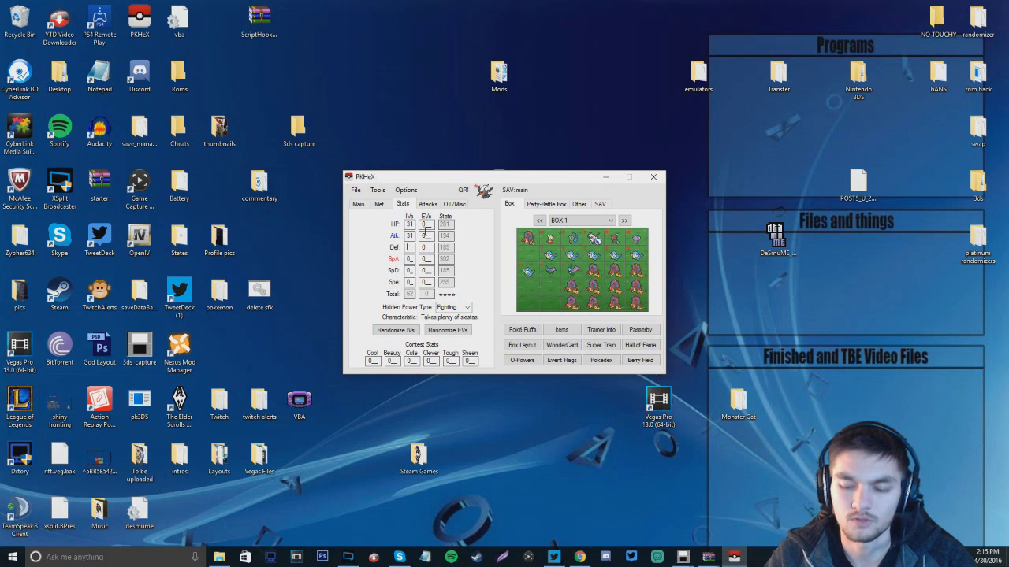
{"action": "type", "text": "31"}
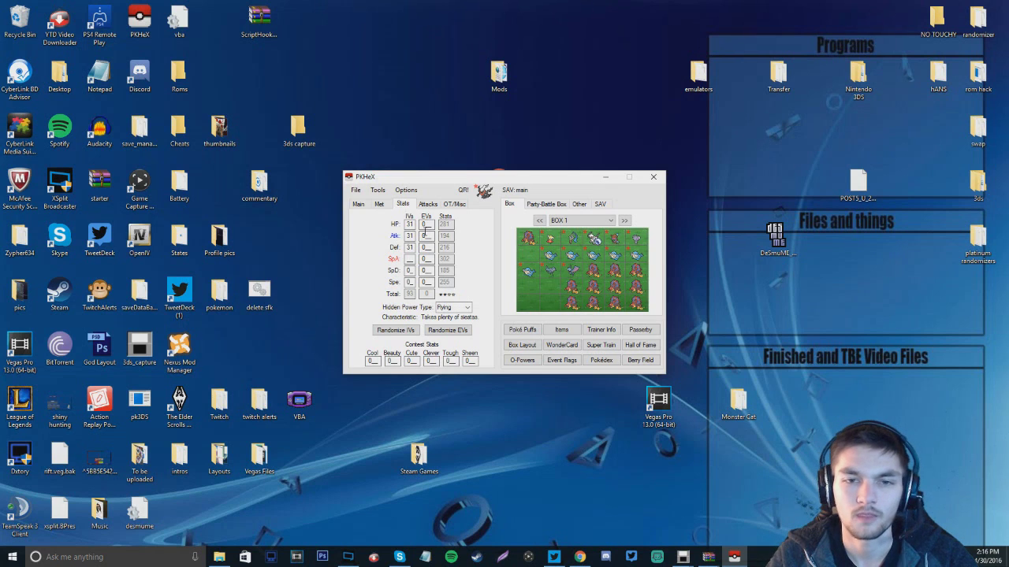
{"action": "type", "text": "3131"}
{"action": "key", "text": "Tab"}
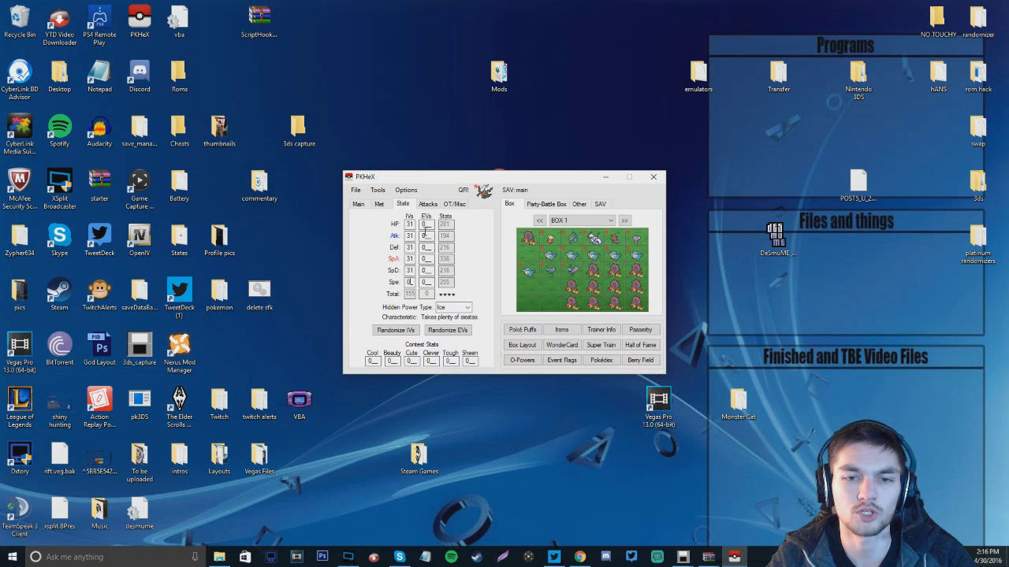
{"action": "type", "text": "31"}
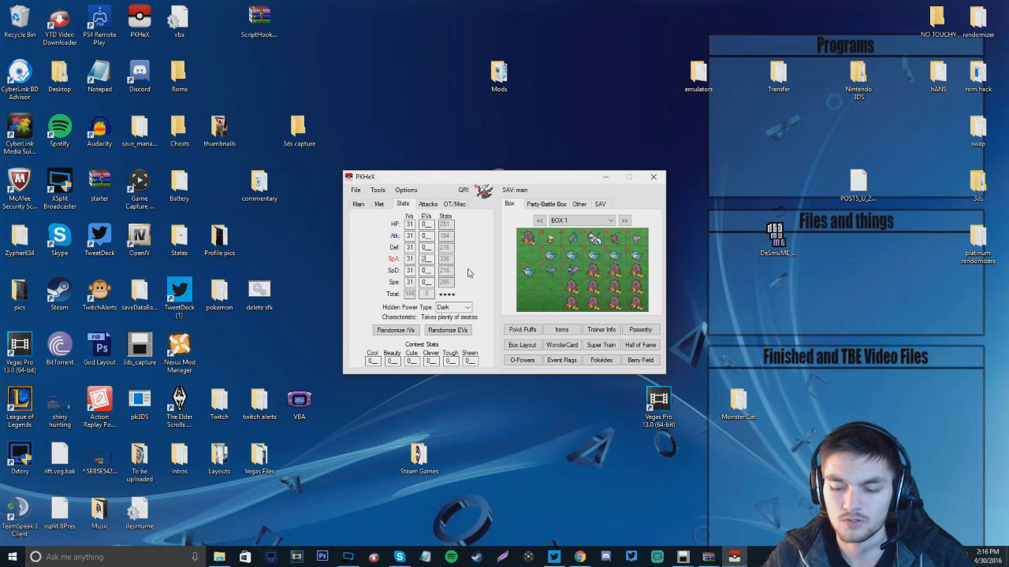
Enter EVs of 126 HP, 126 Def, 252 SpA and 4 SpD
{"action": "type", "text": "5"}
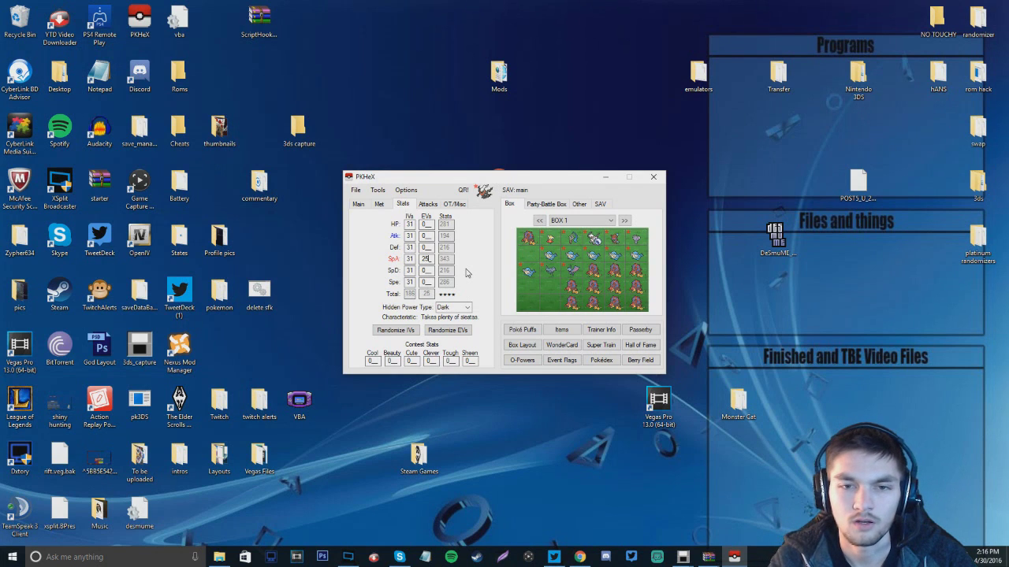
{"action": "type", "text": "2"}
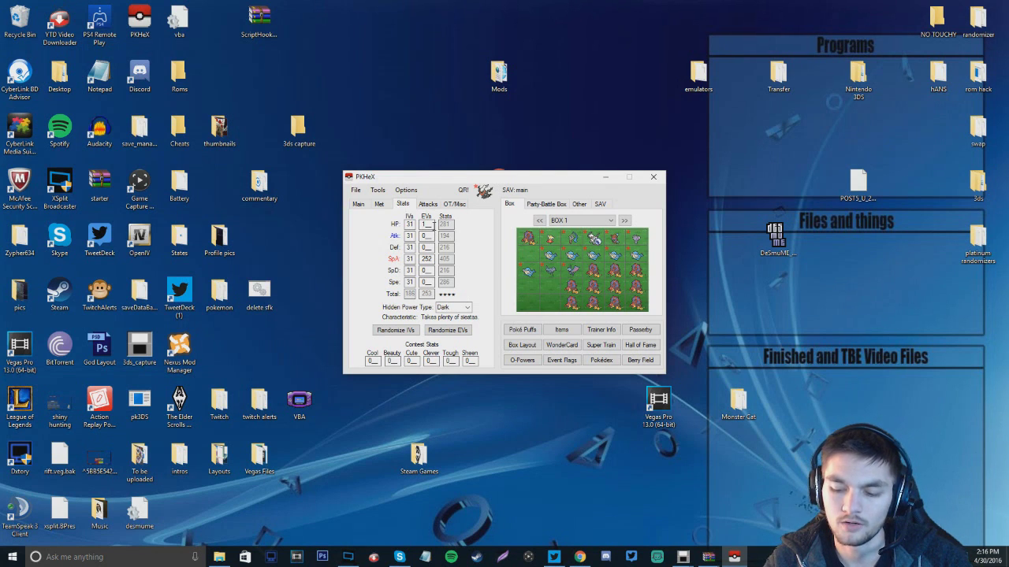
{"action": "left_click", "coordinate": [432, 224]}
{"action": "type", "text": "126"}
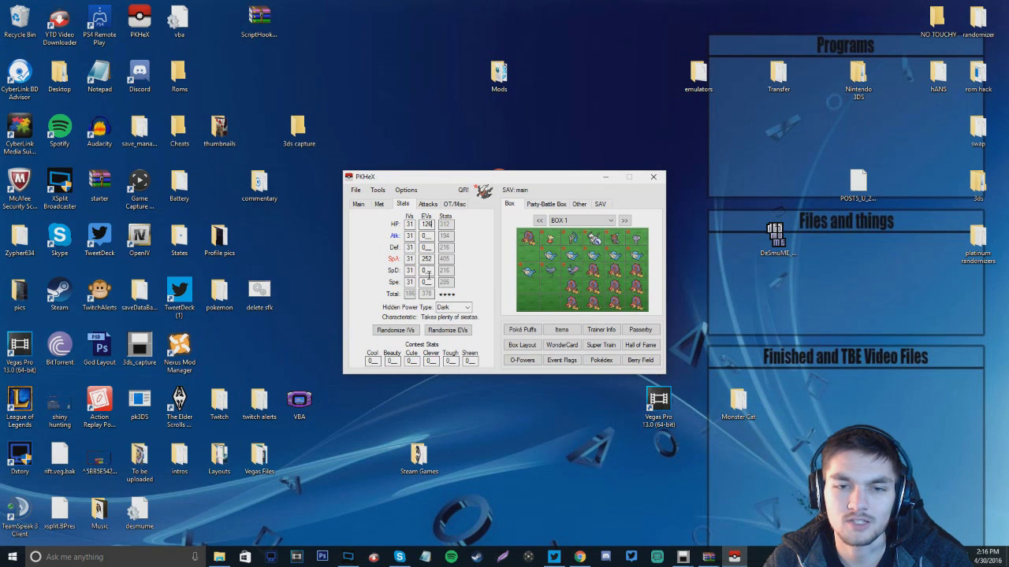
{"action": "left_click", "coordinate": [432, 247]}
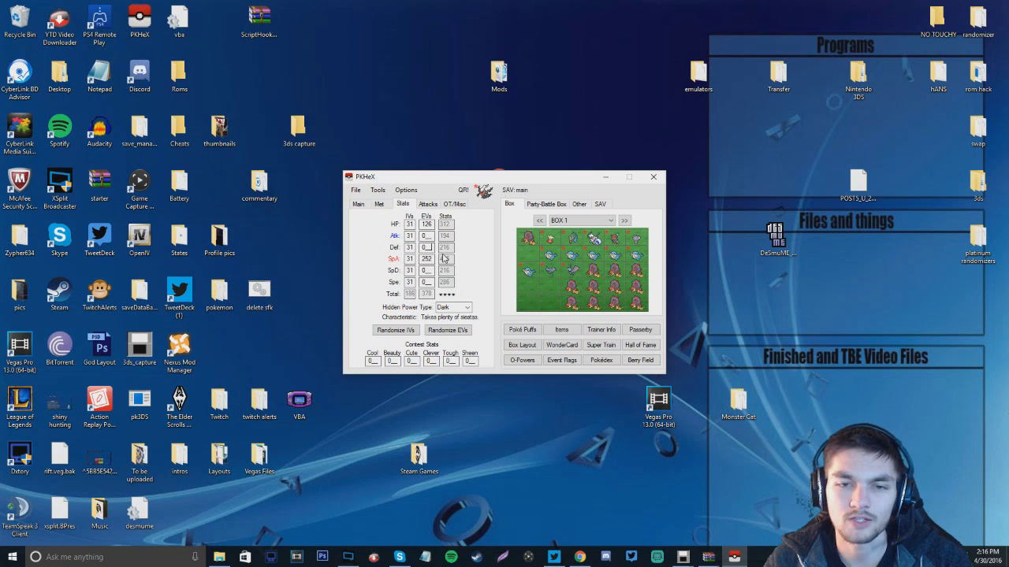
{"action": "type", "text": "1"}
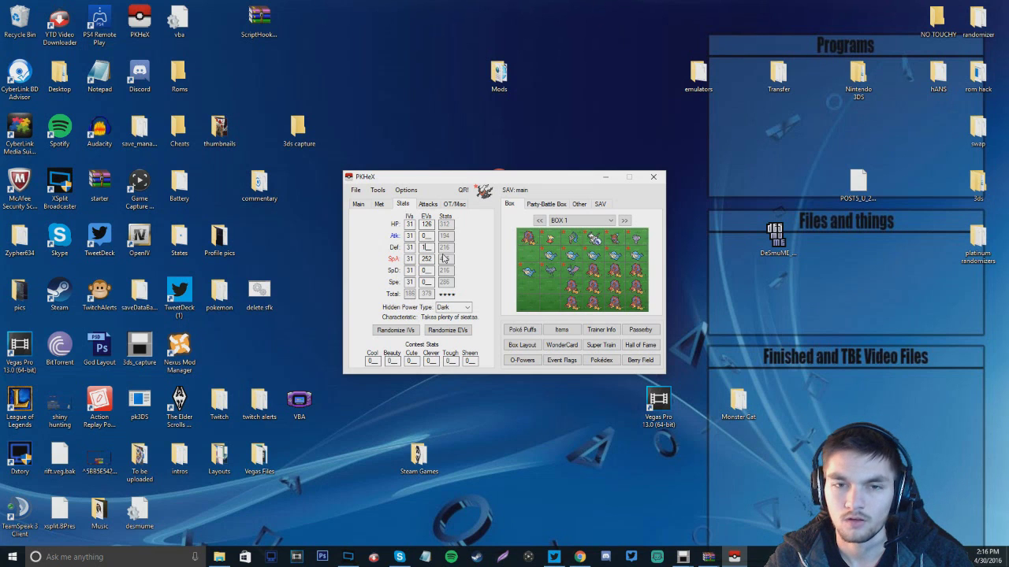
{"action": "type", "text": "26"}
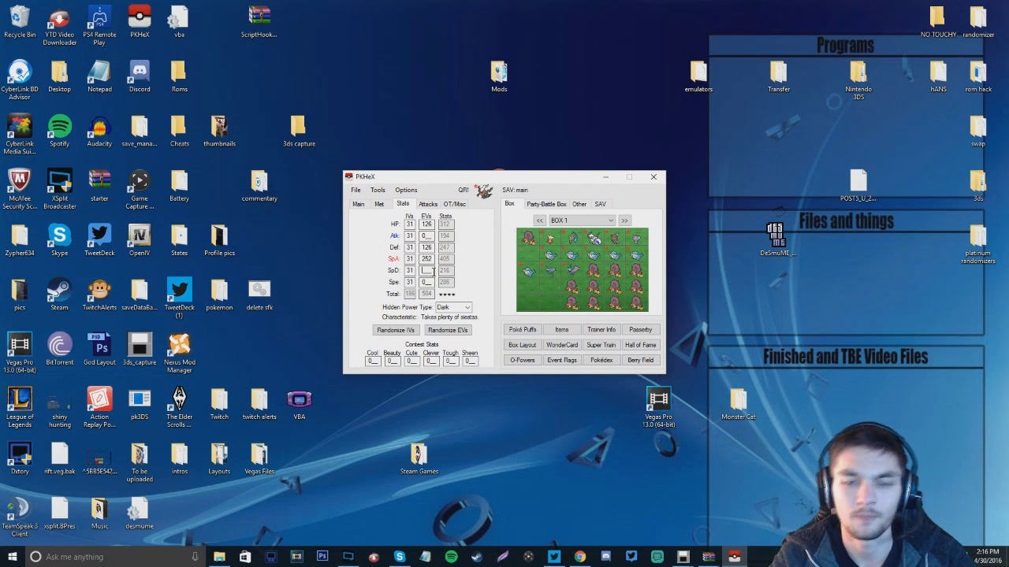
{"action": "type", "text": "8"}
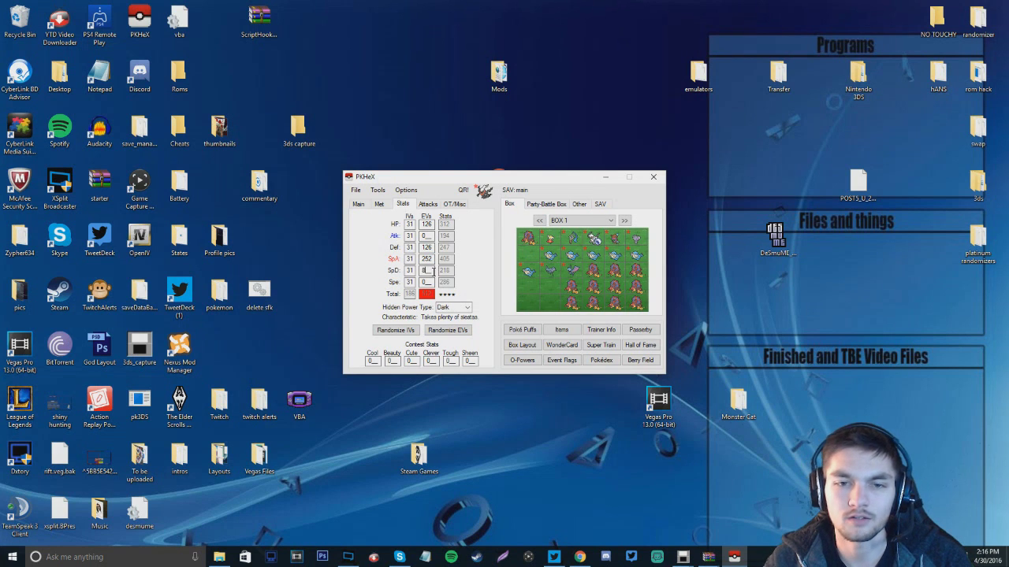
{"action": "key", "text": "BackSpace"}
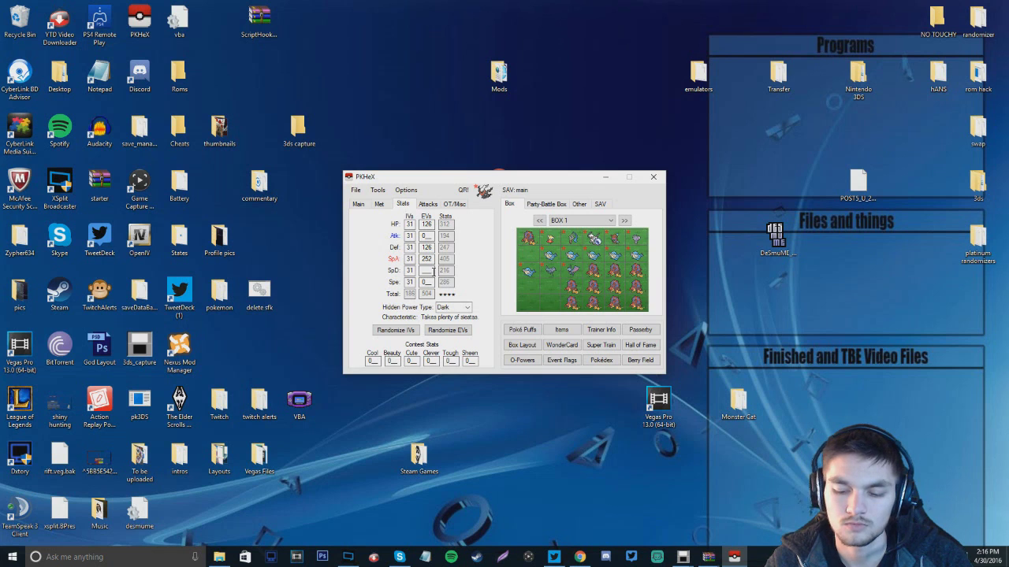
{"action": "type", "text": "4"}
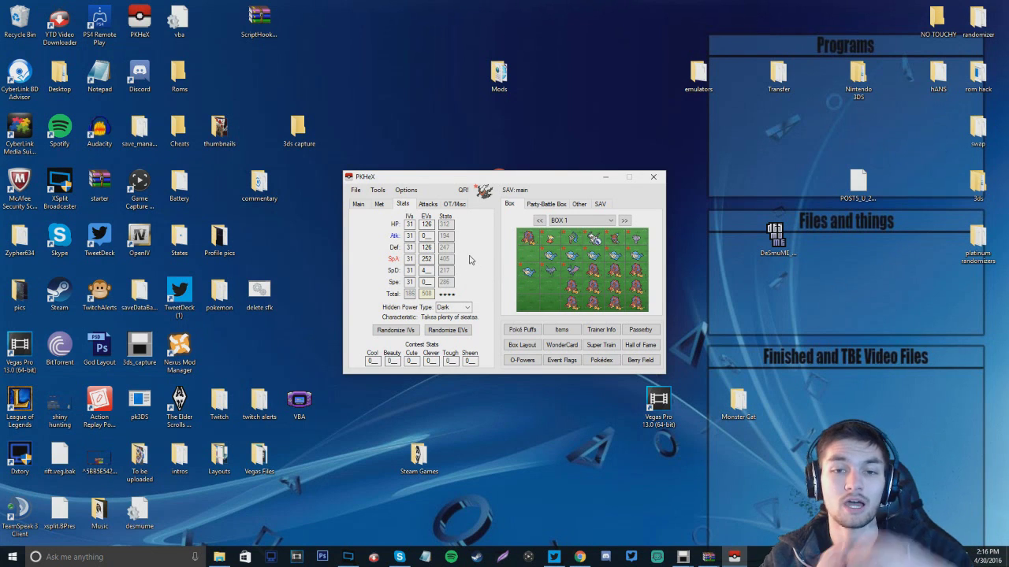
{"action": "left_click", "coordinate": [427, 204]}
Replace the first two moves with Dark Void and Aura Sphere
{"action": "left_click", "coordinate": [400, 238]}
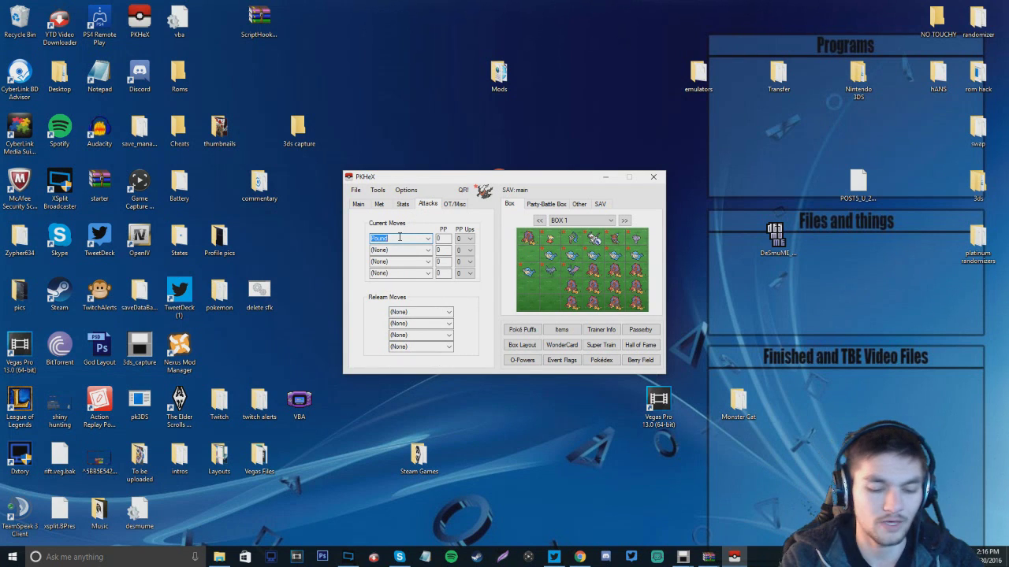
{"action": "type", "text": "dark Pulse"}
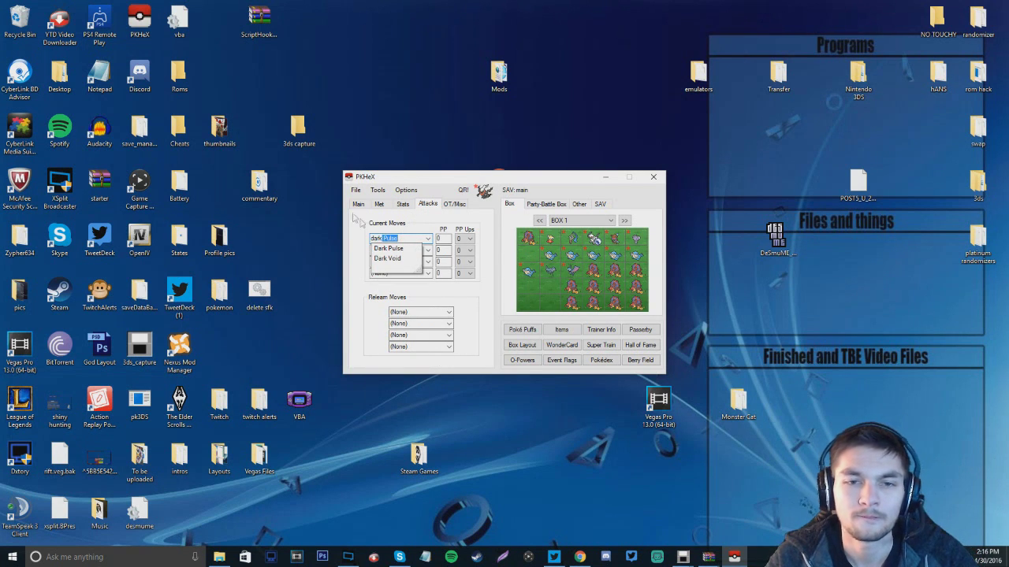
{"action": "left_click", "coordinate": [396, 259]}
{"action": "left_click", "coordinate": [404, 251]}
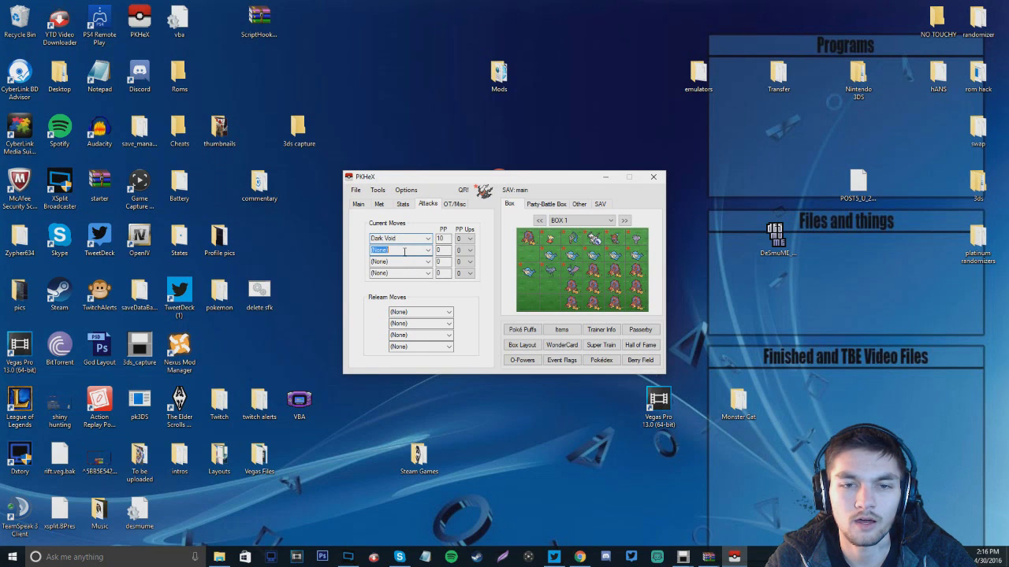
{"action": "type", "text": "aura Sphere"}
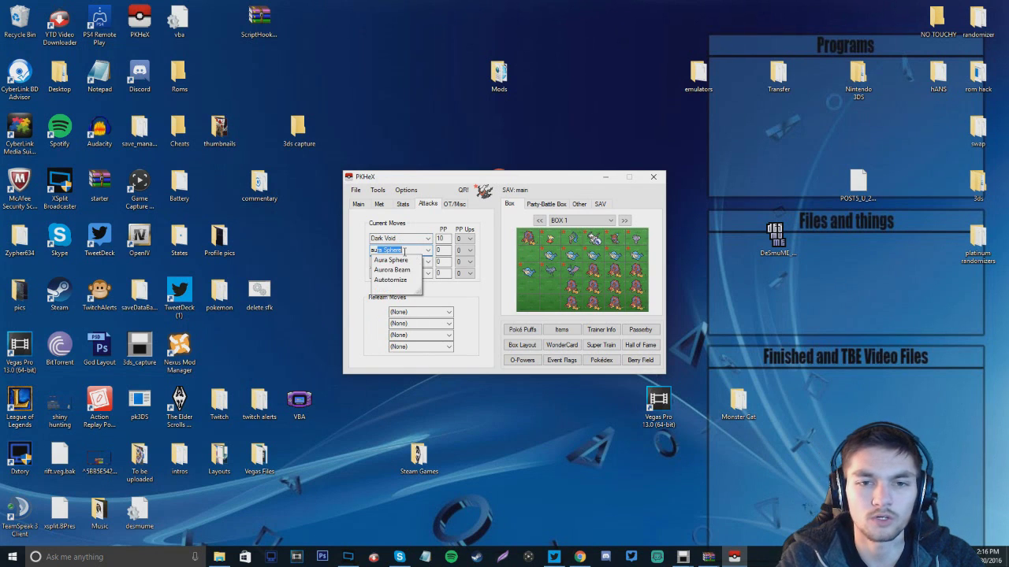
{"action": "left_click", "coordinate": [402, 262]}
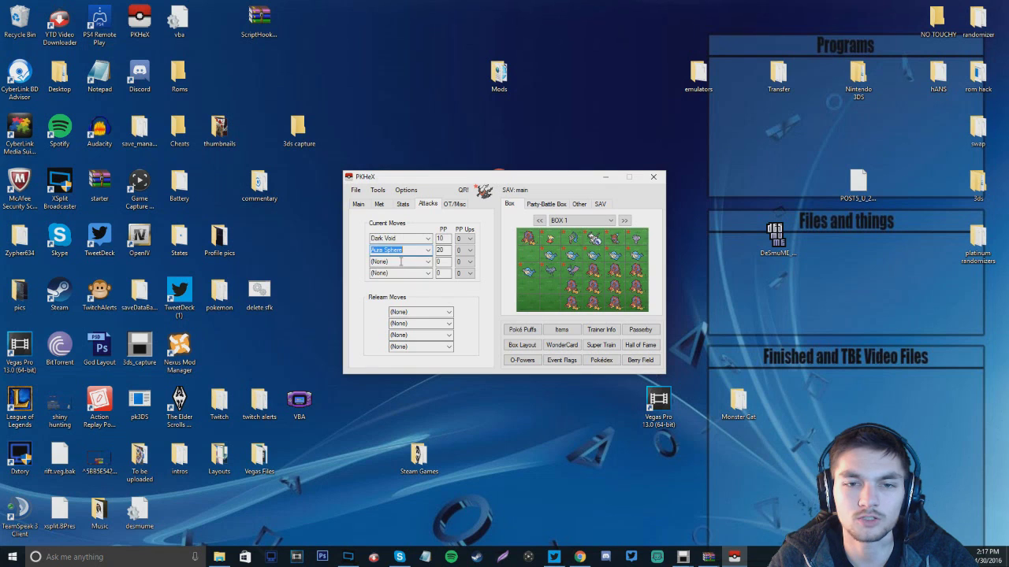
Fill the third and fourth move slots with Dream Eater and Nightmare
{"action": "left_click", "coordinate": [400, 264]}
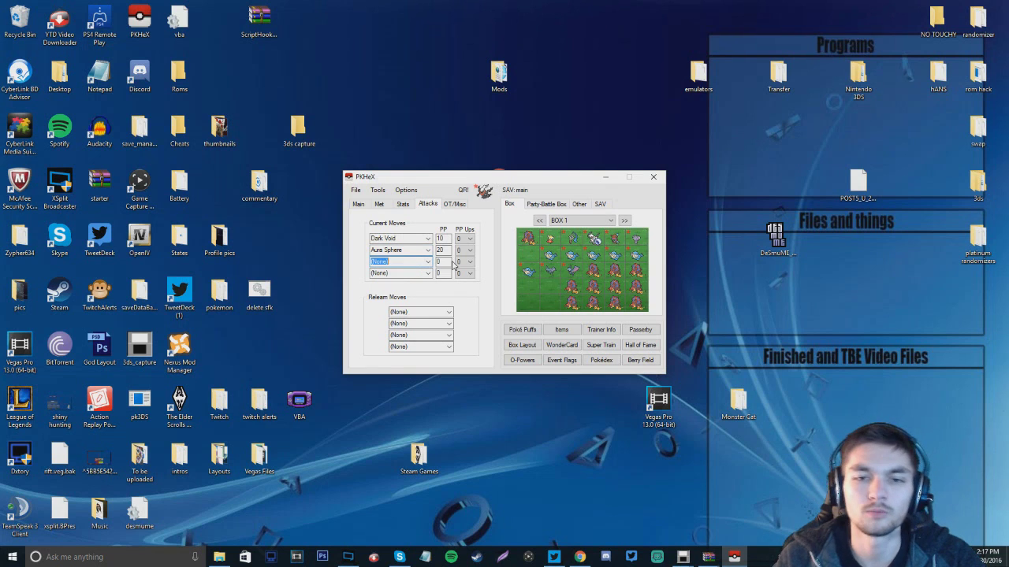
{"action": "left_click", "coordinate": [428, 262]}
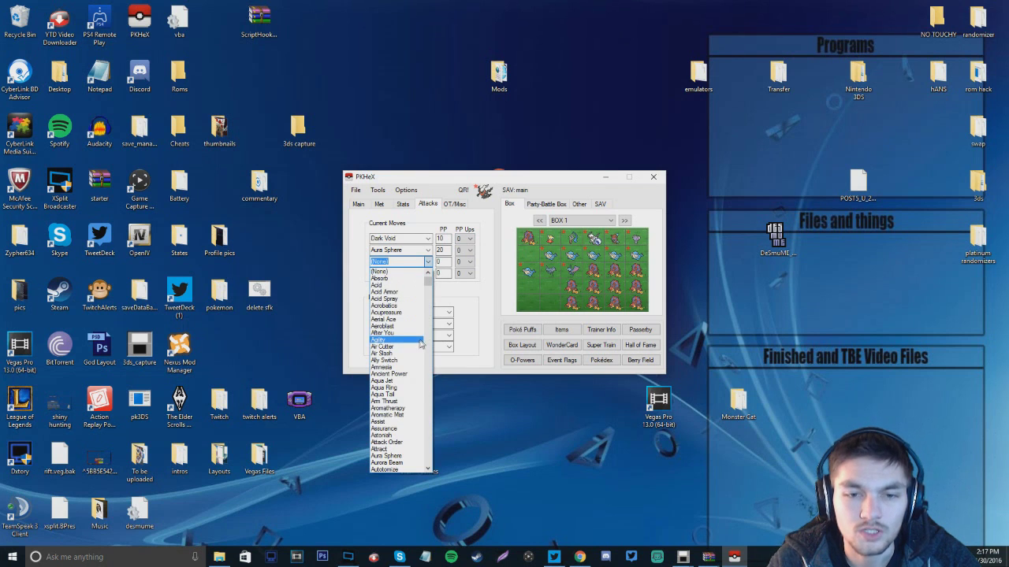
{"action": "scroll", "coordinate": [410, 339], "scroll_direction": "down", "scroll_amount": 6}
{"action": "scroll", "coordinate": [409, 341], "scroll_direction": "down", "scroll_amount": 11}
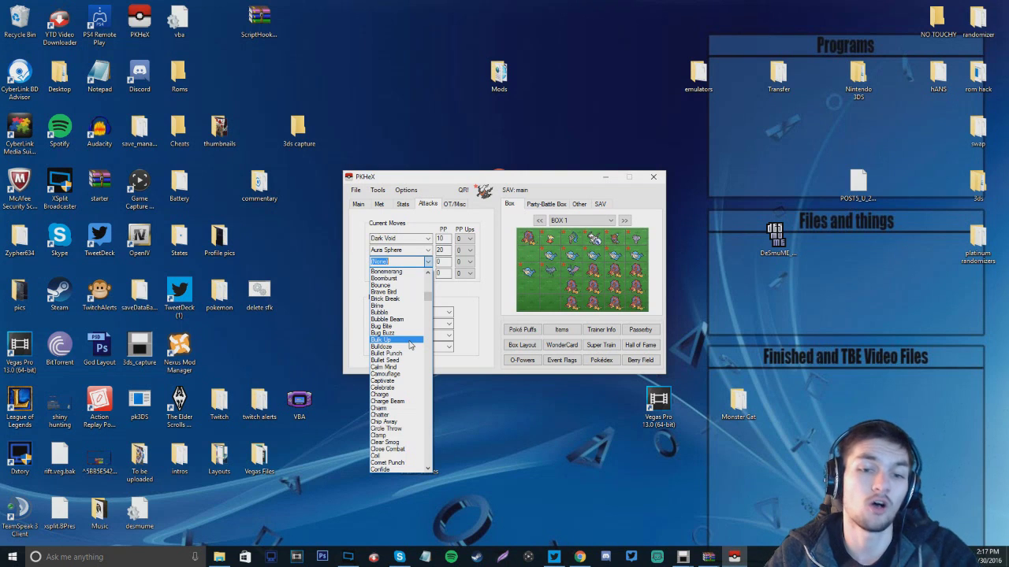
{"action": "left_click", "coordinate": [396, 261]}
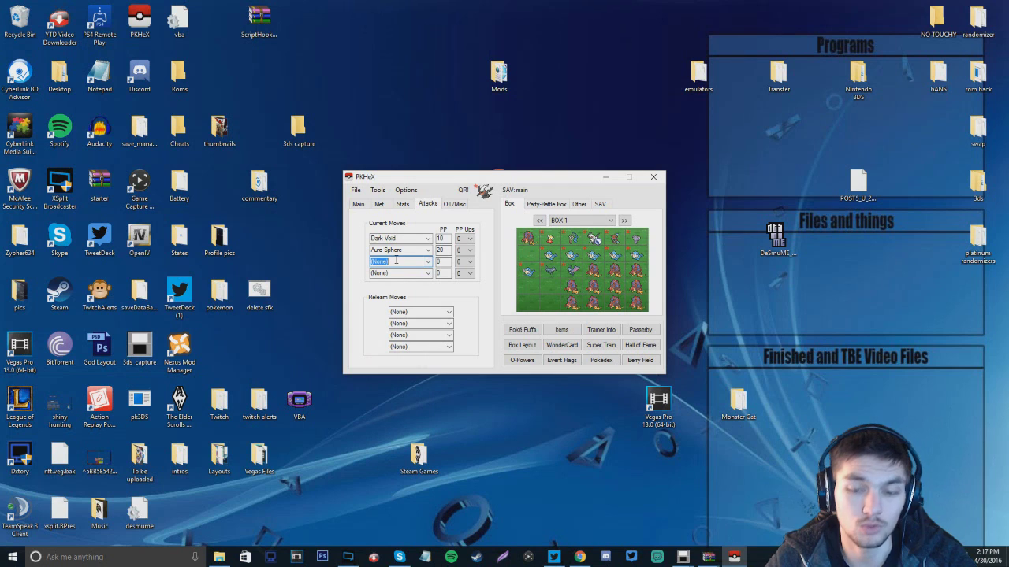
{"action": "key", "text": "BackSpace"}
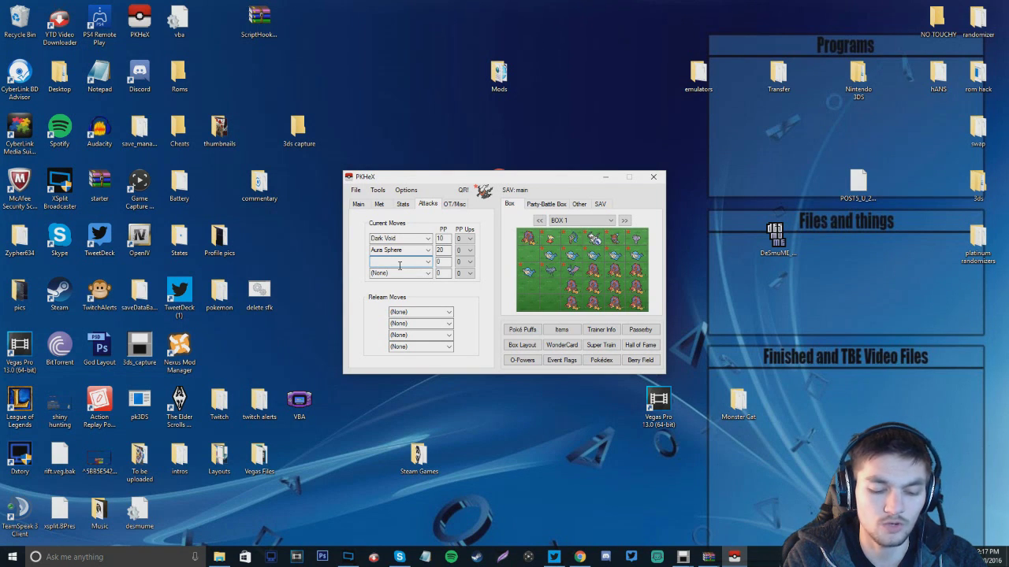
{"action": "type", "text": "dream Eater"}
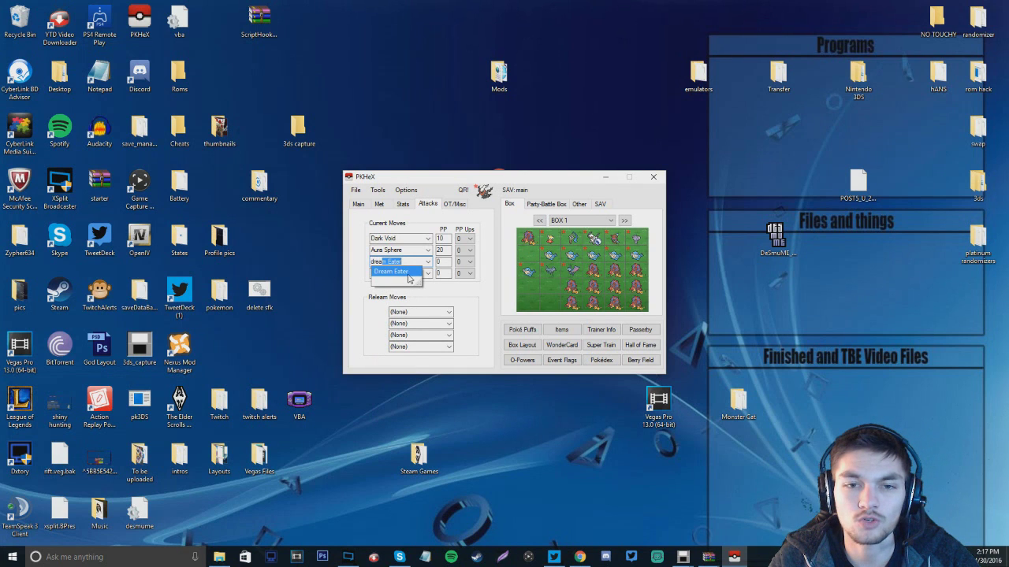
{"action": "left_click", "coordinate": [407, 272]}
{"action": "key", "text": "Tab"}
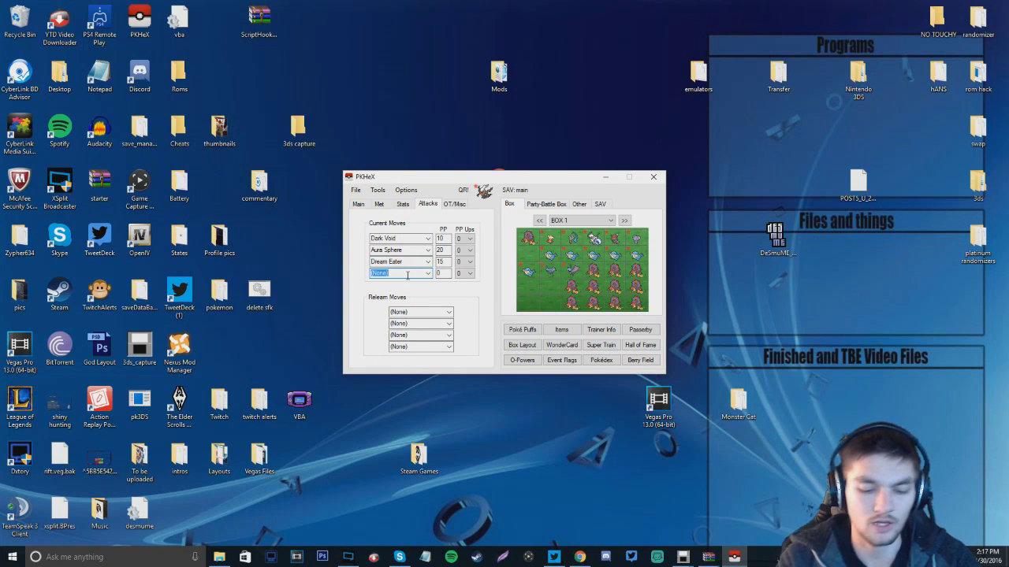
{"action": "type", "text": "night Daze"}
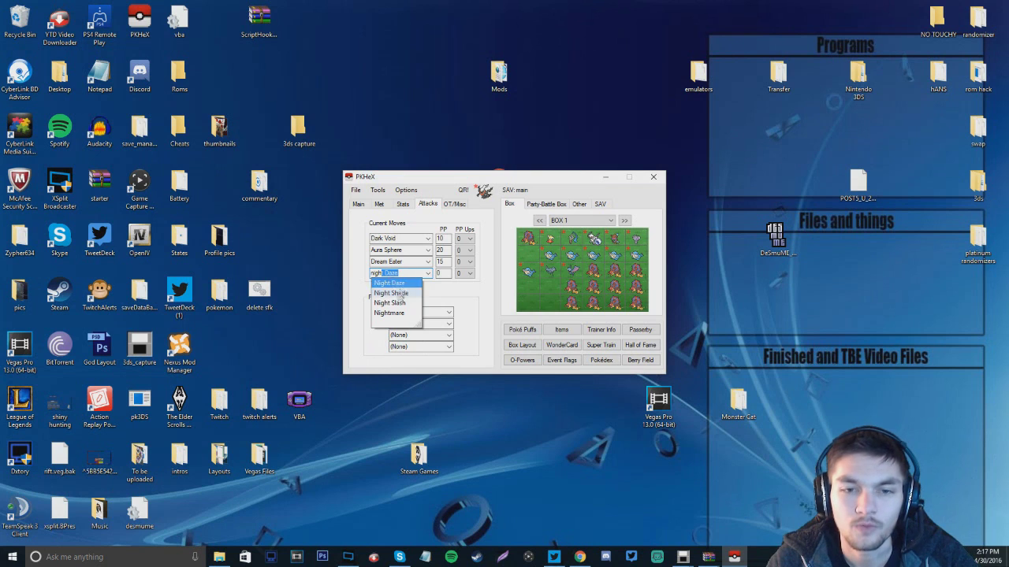
{"action": "left_click", "coordinate": [389, 314]}
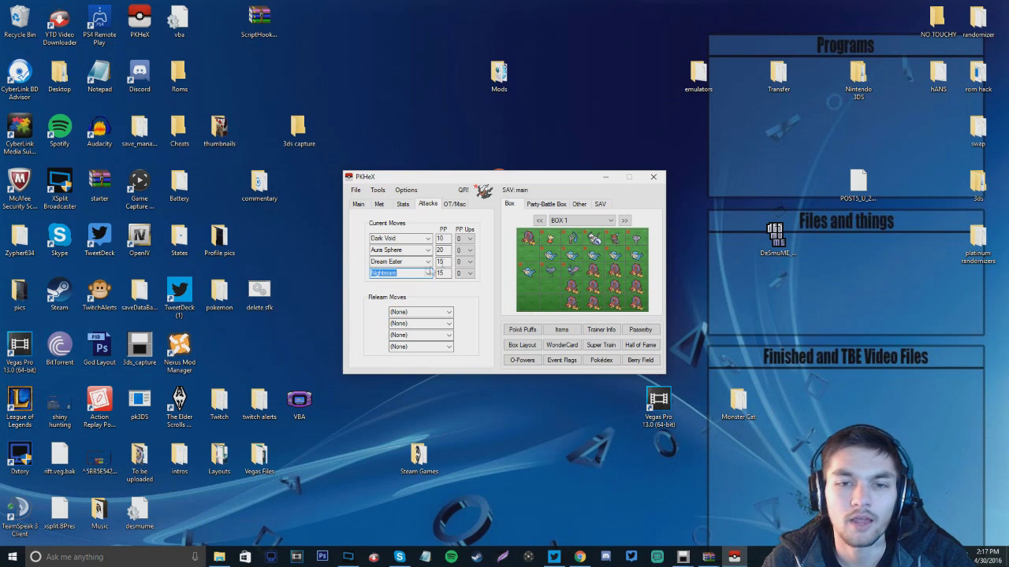
Clear the OT name on the OT/Misc tab and set the Darkrai into a Box 1 slot
{"action": "left_click", "coordinate": [454, 204]}
{"action": "mouse_move", "coordinate": [406, 232]}
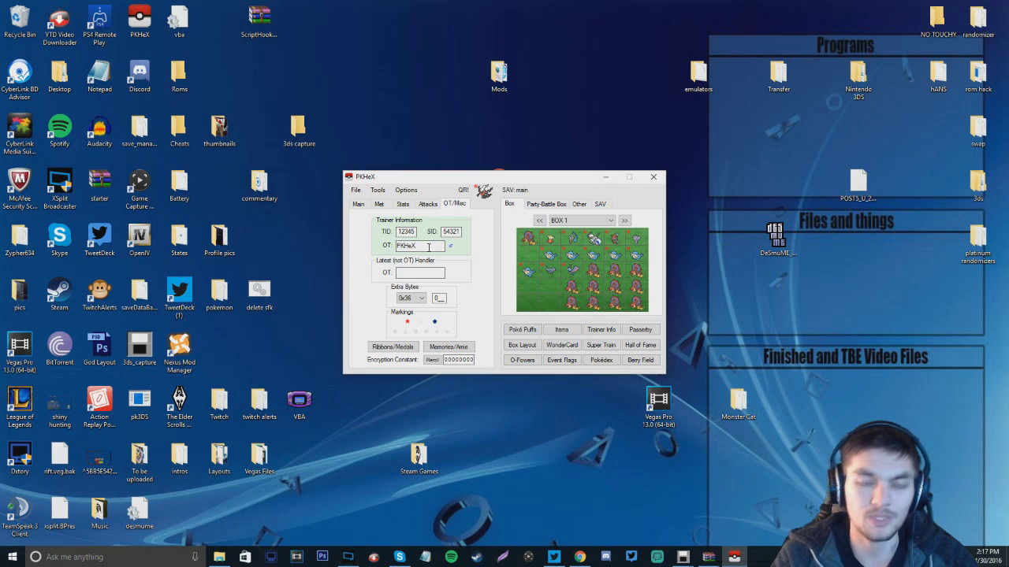
{"action": "key", "text": "BackSpace"}
{"action": "key", "text": "BackSpace"}
{"action": "key", "text": "BackSpace"}
{"action": "key", "text": "BackSpace"}
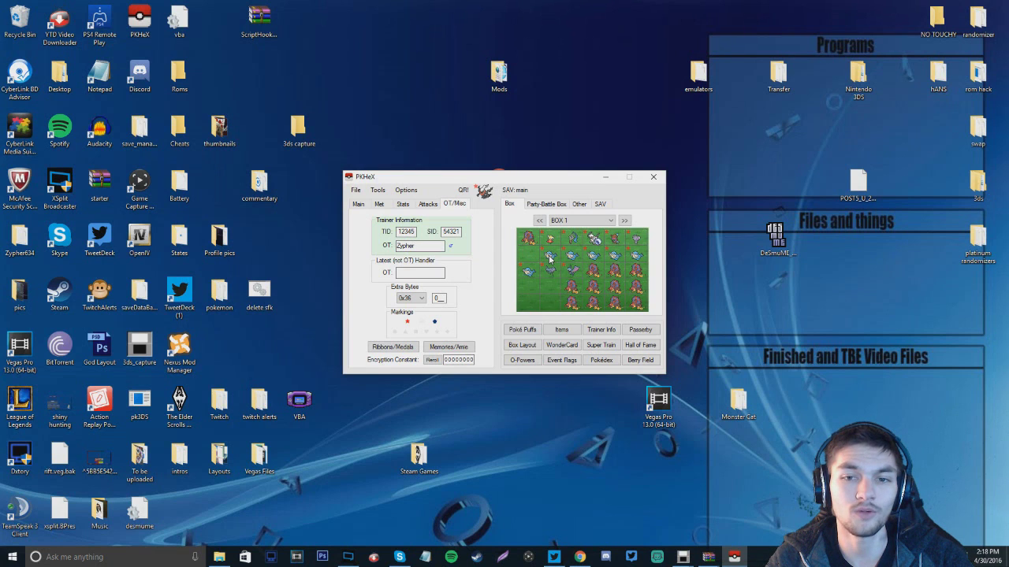
{"action": "right_click", "coordinate": [550, 258]}
{"action": "left_click", "coordinate": [556, 270]}
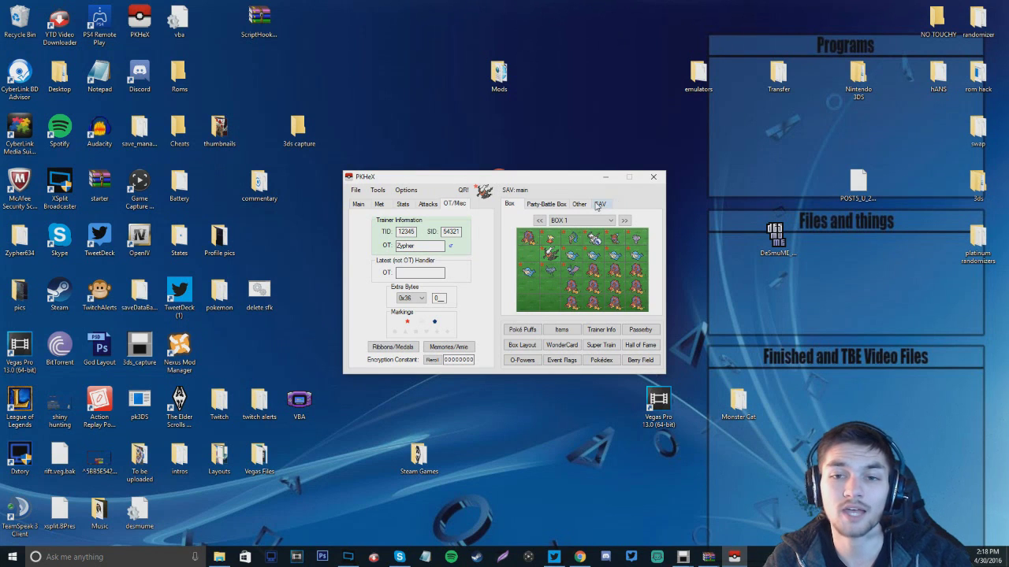
Start saving the edited Darkrai as a PK6 file, then close the save dialog
{"action": "left_click", "coordinate": [356, 191]}
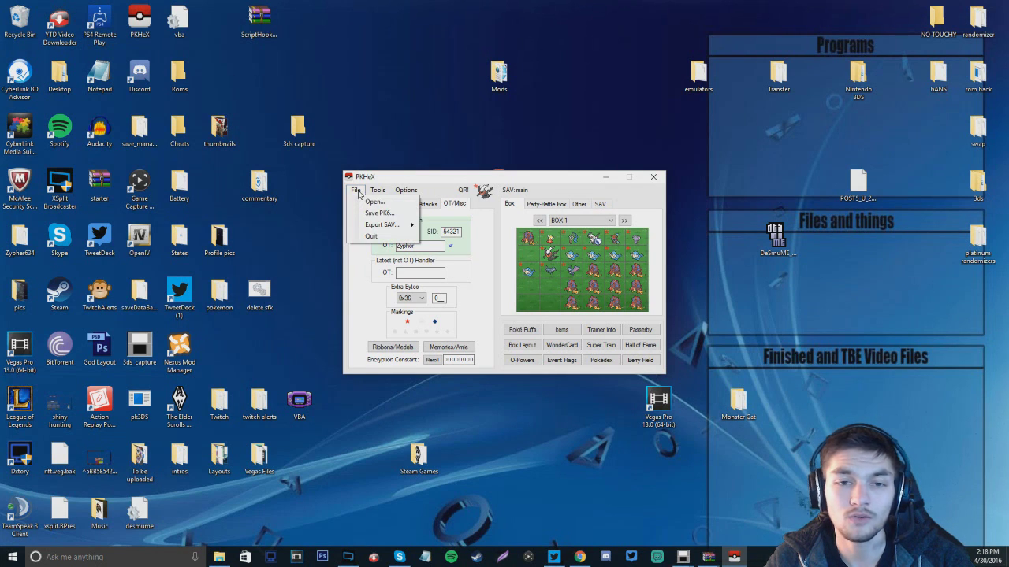
{"action": "mouse_move", "coordinate": [372, 229]}
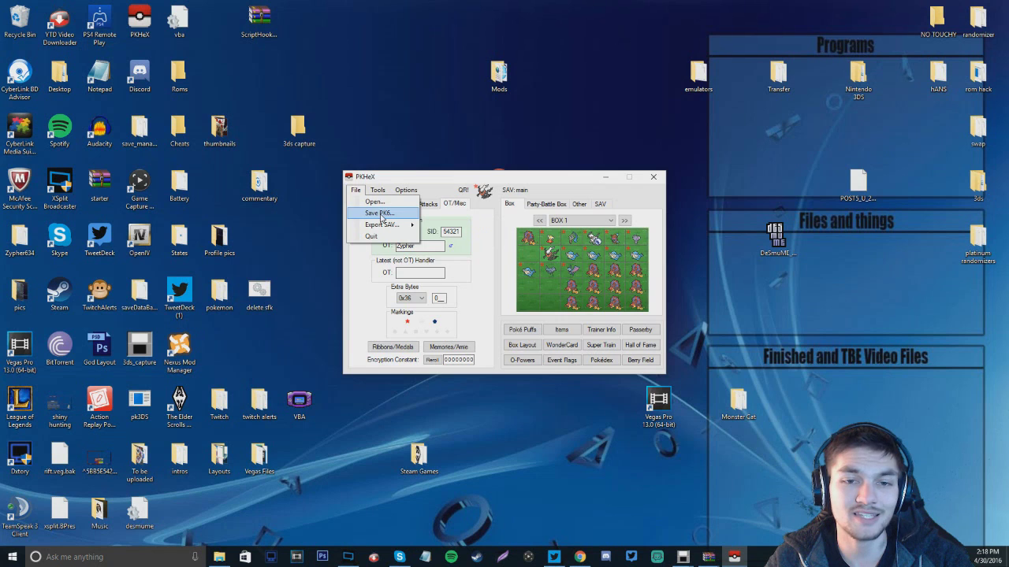
{"action": "left_click", "coordinate": [380, 213]}
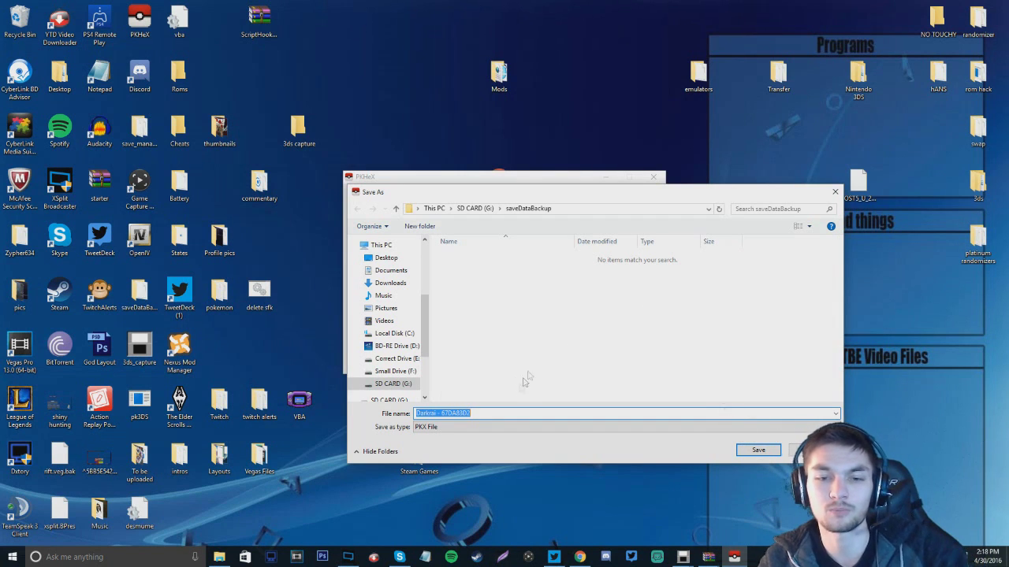
{"action": "left_click", "coordinate": [834, 193]}
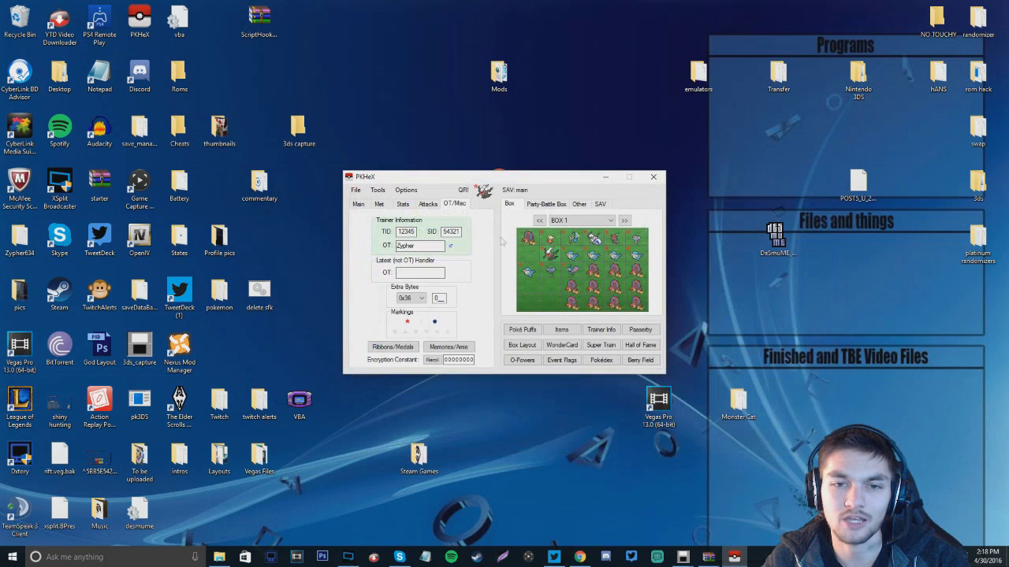
Export the save as main into saveDataBackup, replacing the existing main file
{"action": "left_click", "coordinate": [355, 190]}
{"action": "mouse_move", "coordinate": [362, 225]}
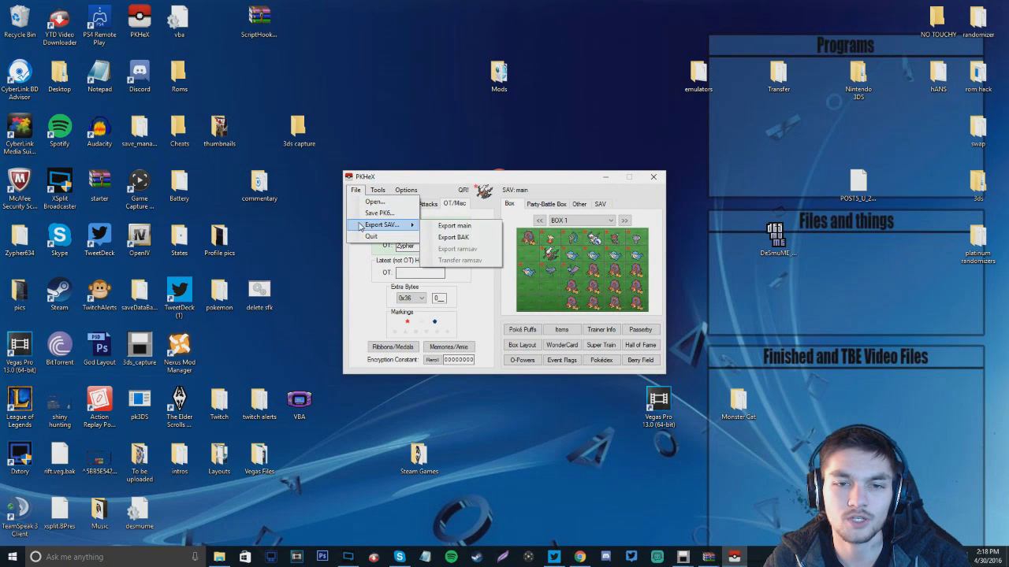
{"action": "left_click", "coordinate": [454, 226]}
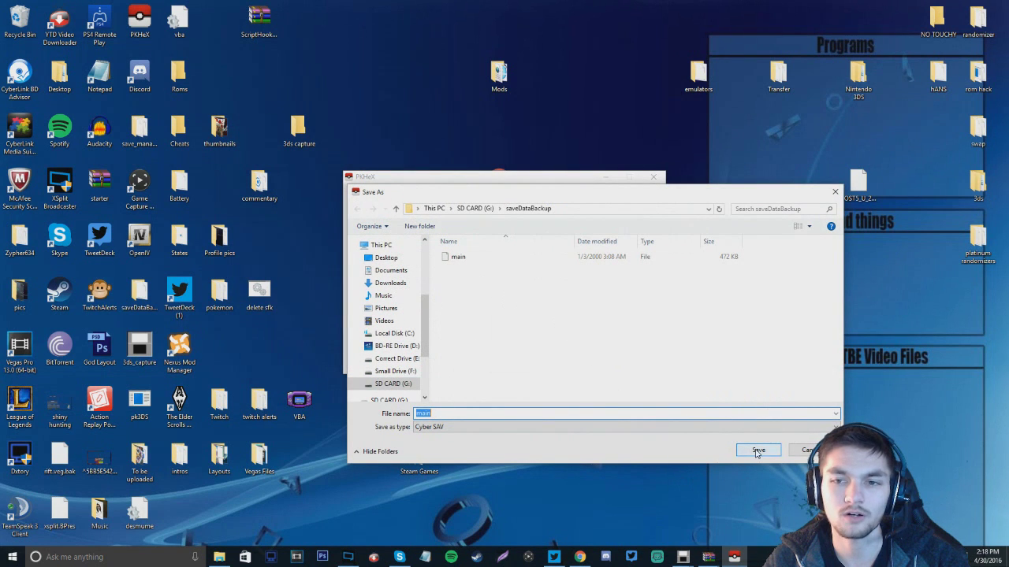
{"action": "left_click", "coordinate": [758, 450]}
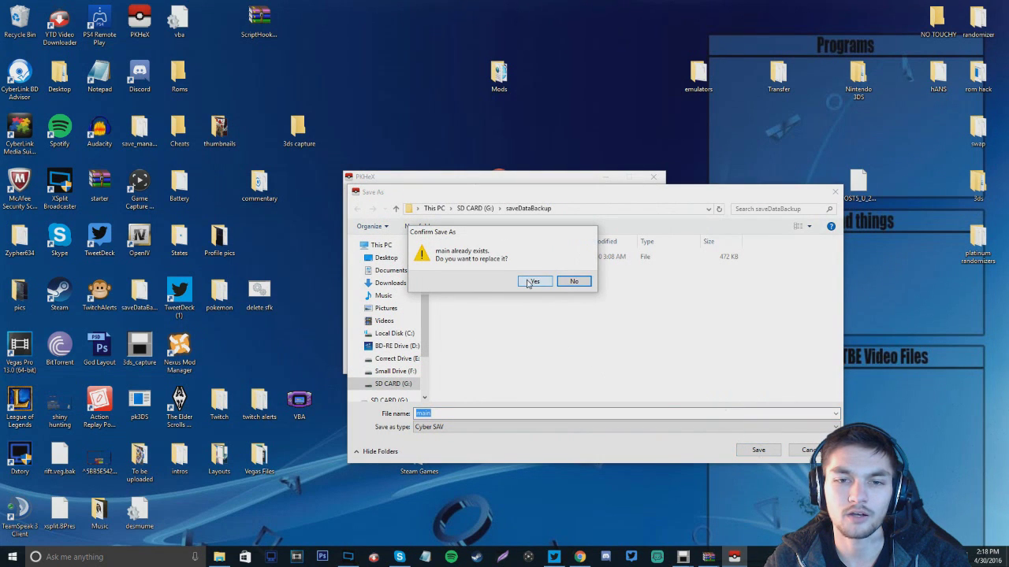
{"action": "left_click", "coordinate": [532, 282]}
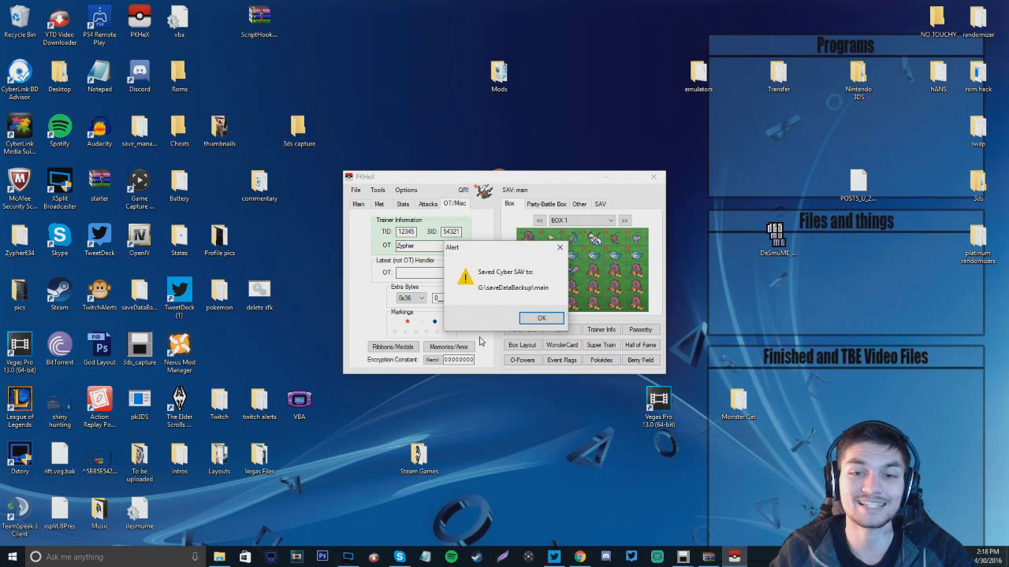
{"action": "left_click", "coordinate": [550, 325]}
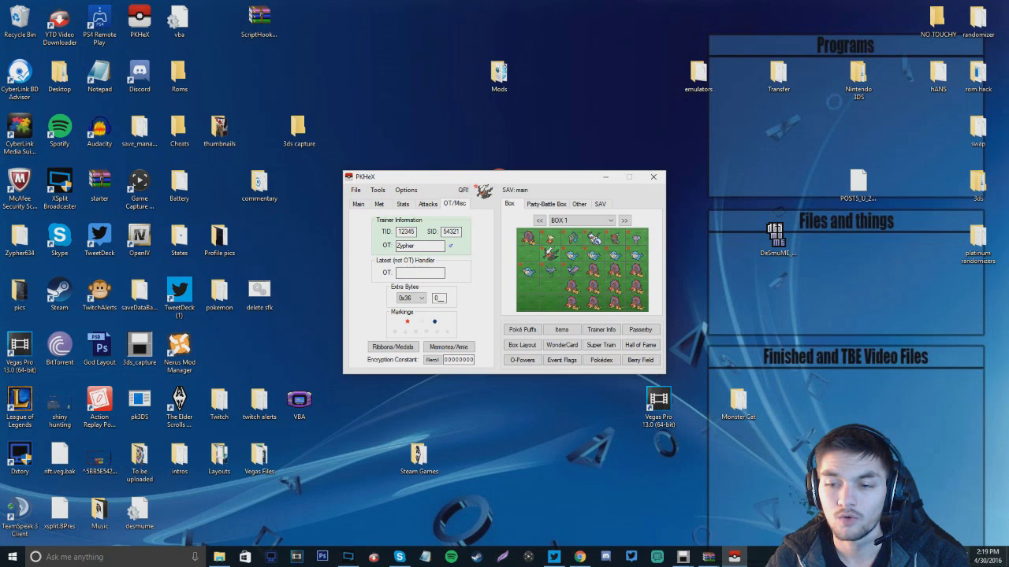
Safely eject the USB Storage device from the system tray
{"action": "left_click", "coordinate": [930, 557]}
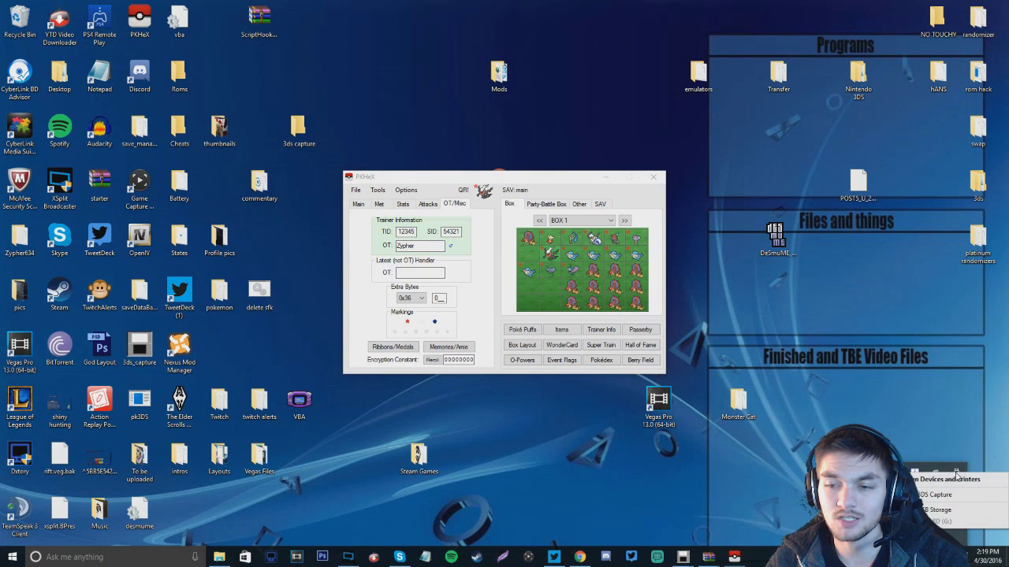
{"action": "left_click", "coordinate": [942, 509]}
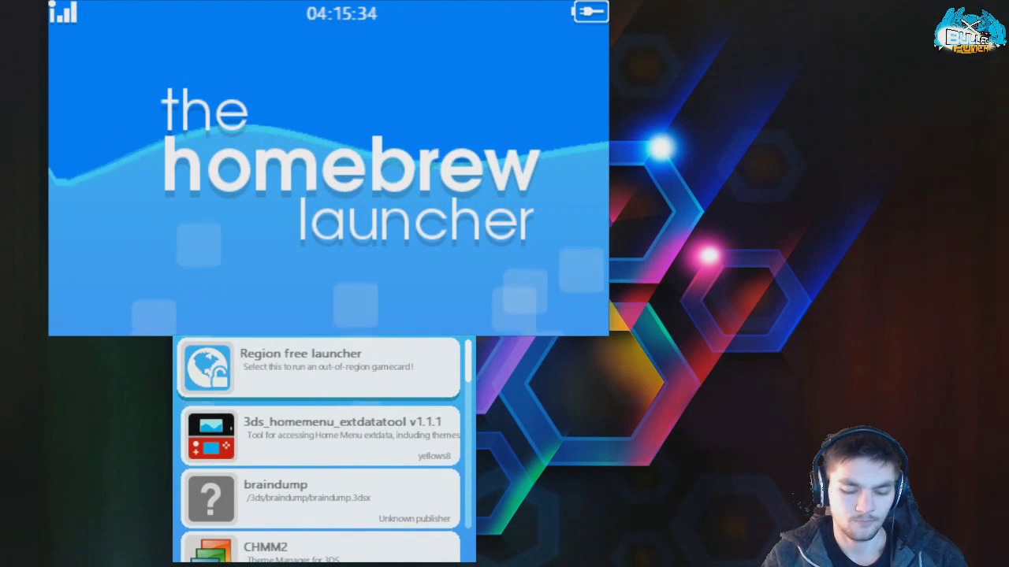
Import the edited main save into Omega Ruby with save_manager, then reboot to the home menu
{"action": "scroll", "coordinate": [318, 449], "scroll_direction": "down", "scroll_amount": 10}
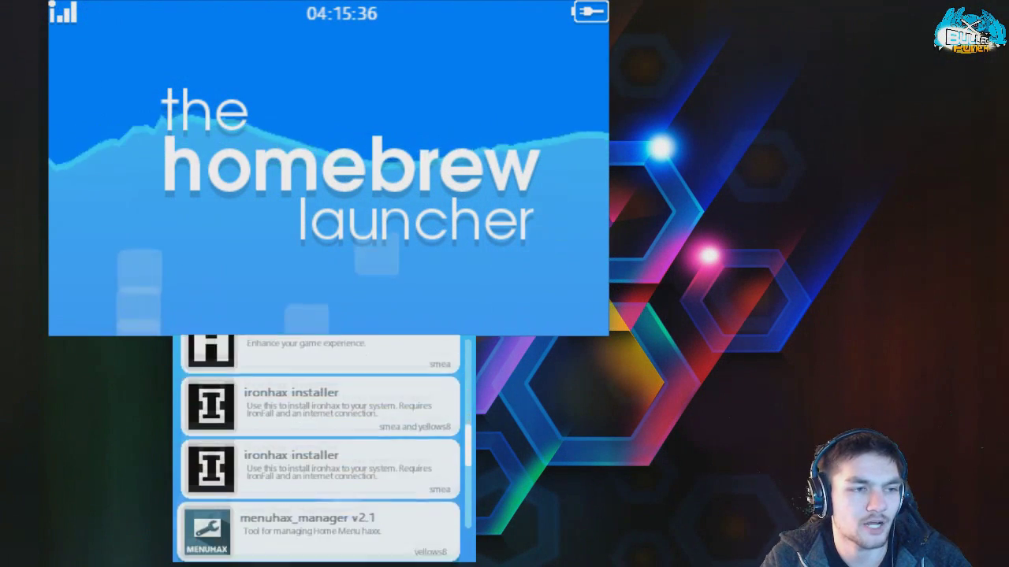
{"action": "scroll", "coordinate": [319, 449], "scroll_direction": "down", "scroll_amount": 6}
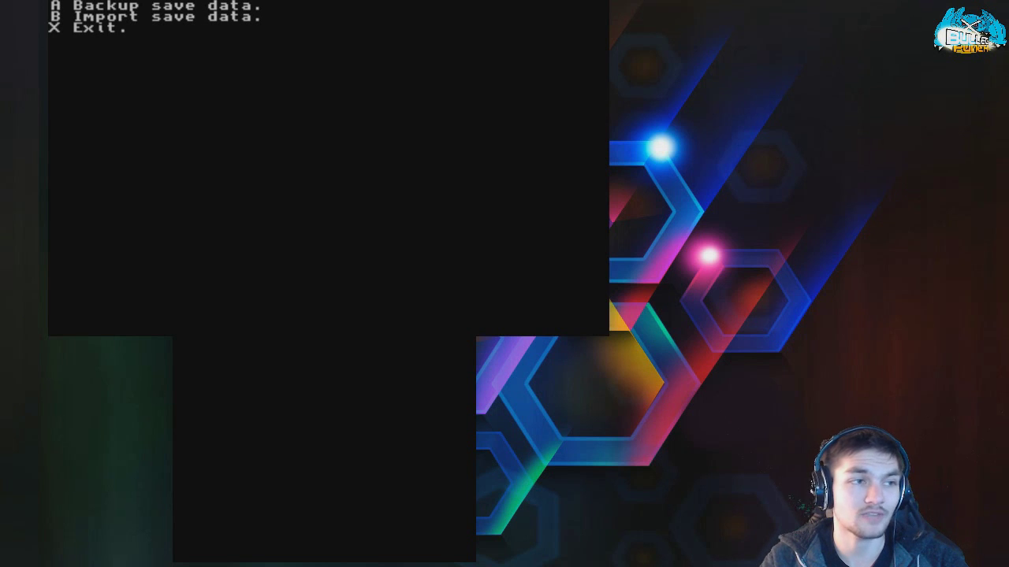
{"action": "key", "text": "x"}
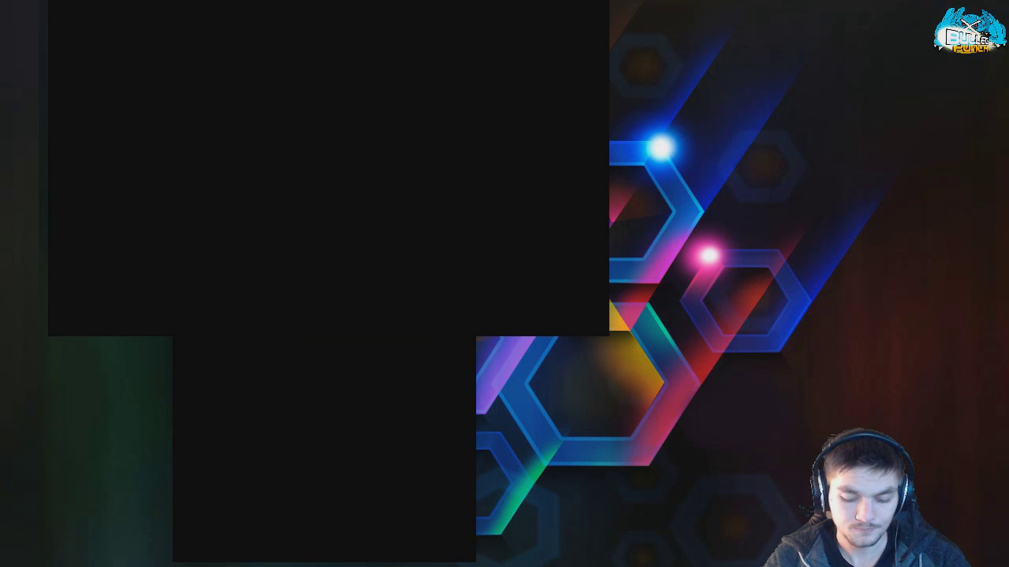
{"action": "key", "text": "Return"}
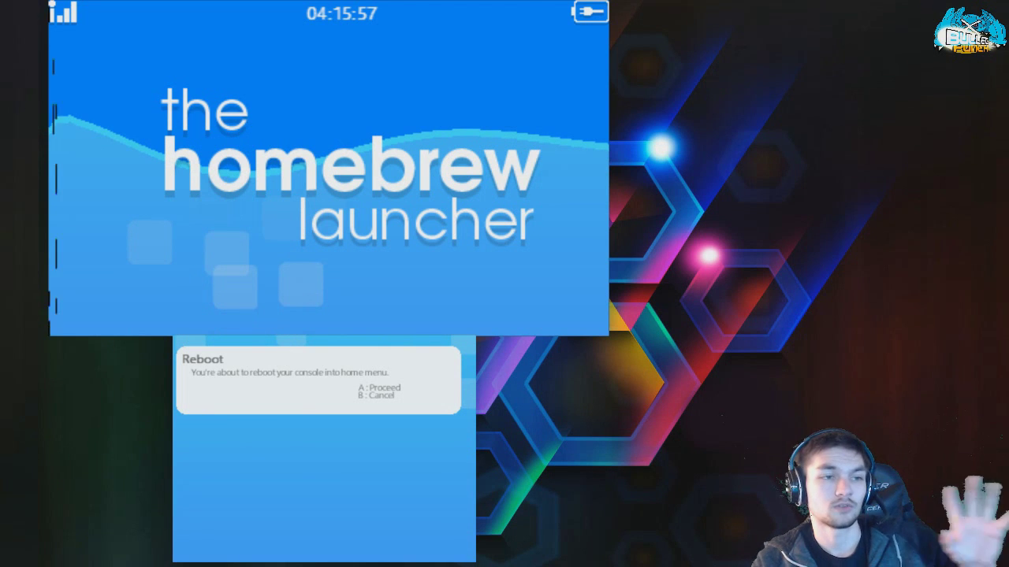
{"action": "key", "text": "Return"}
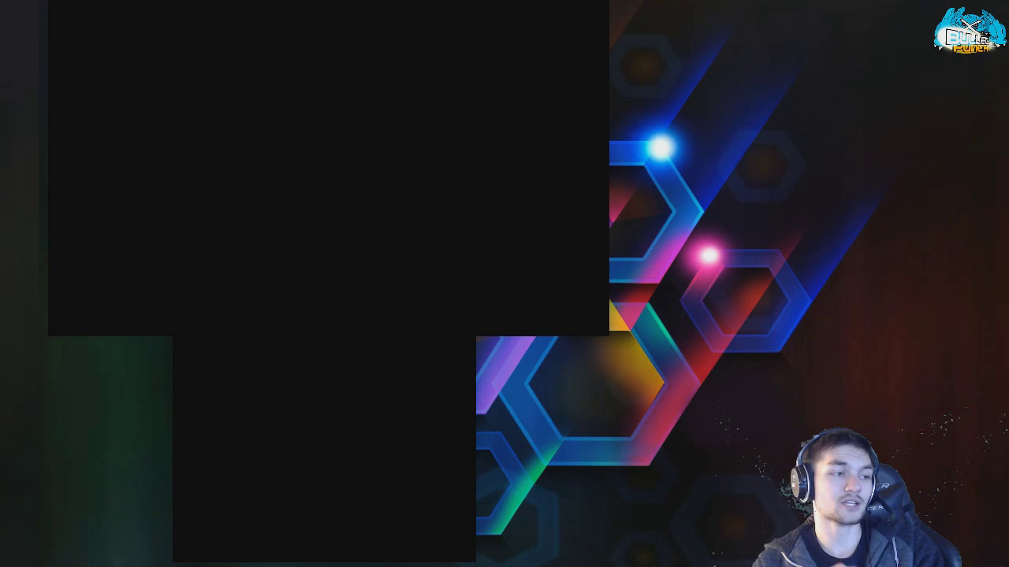